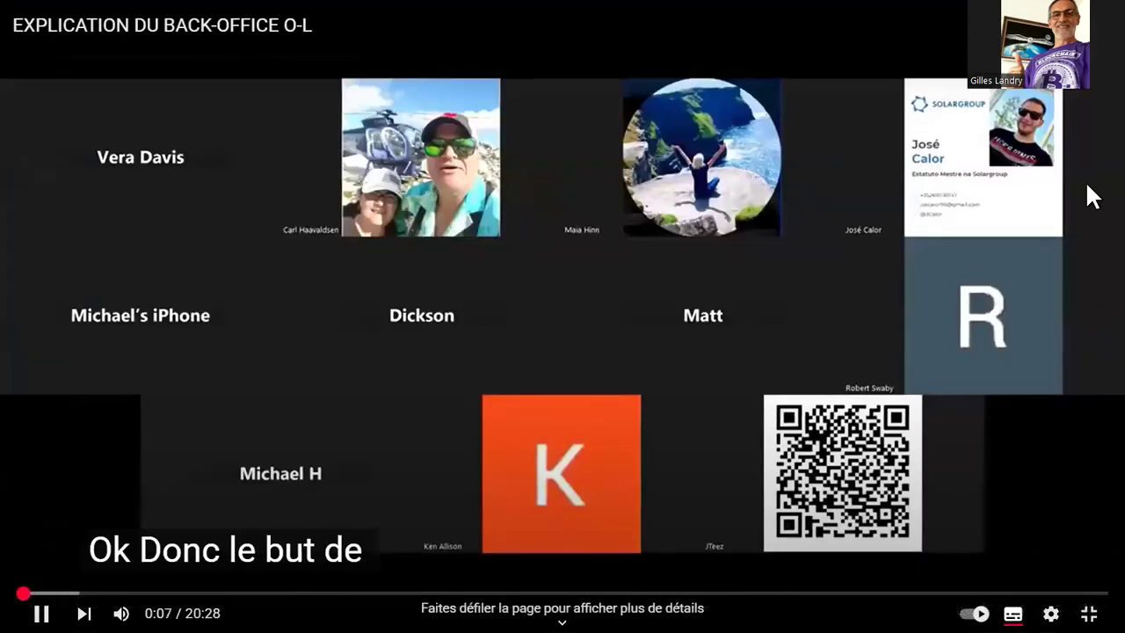
key("XF86AudioLowerVolume")
key("XF86AudioLowerVolume")
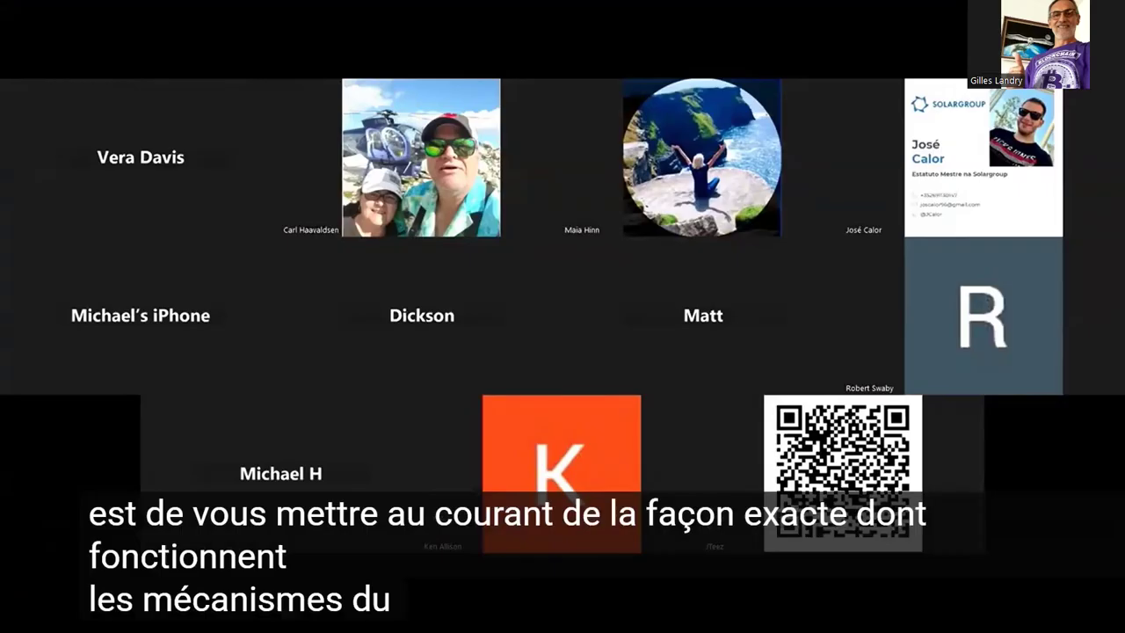
key("XF86AudioLowerVolume")
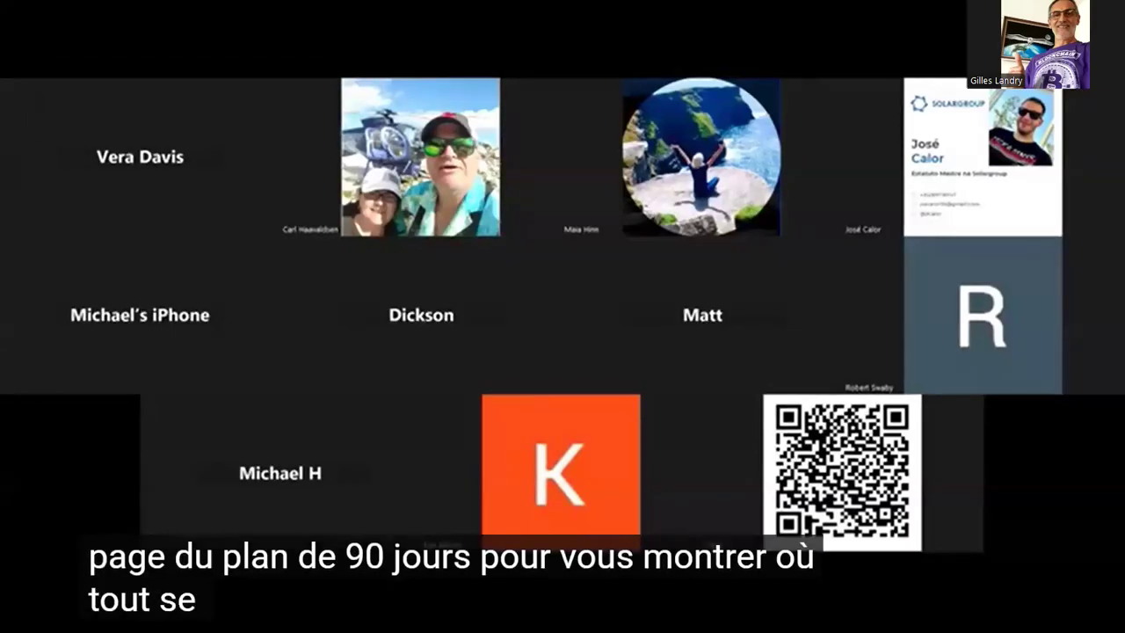
key("XF86AudioRaiseVolume")
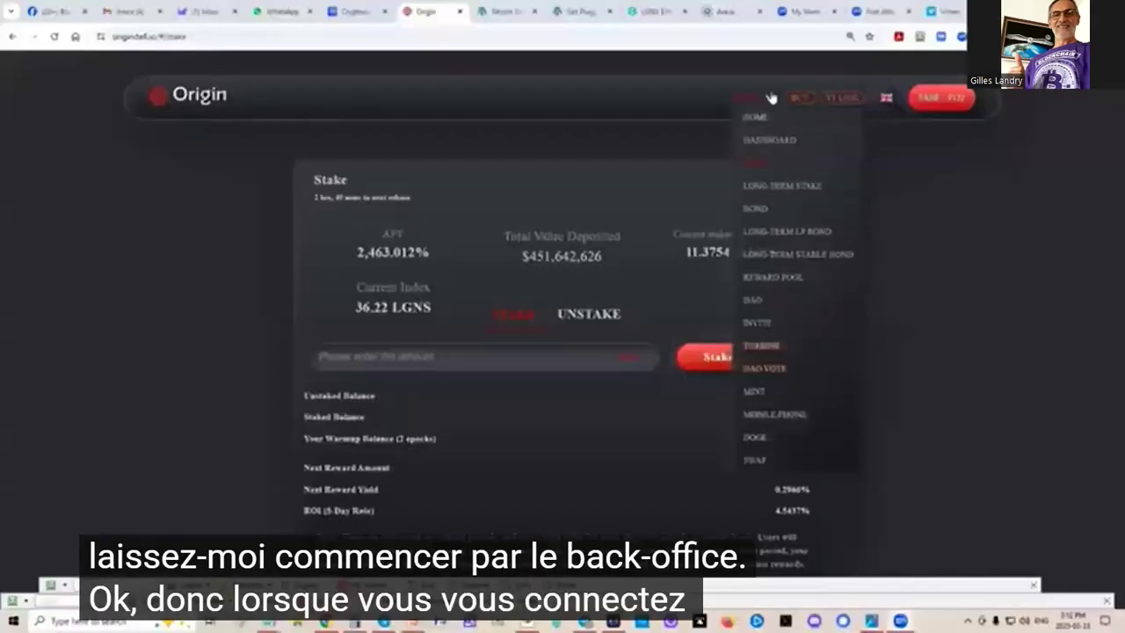
Open the Invite page, approve the wallet signature request, and look over the referral and invitation sections.
left_click(757, 323)
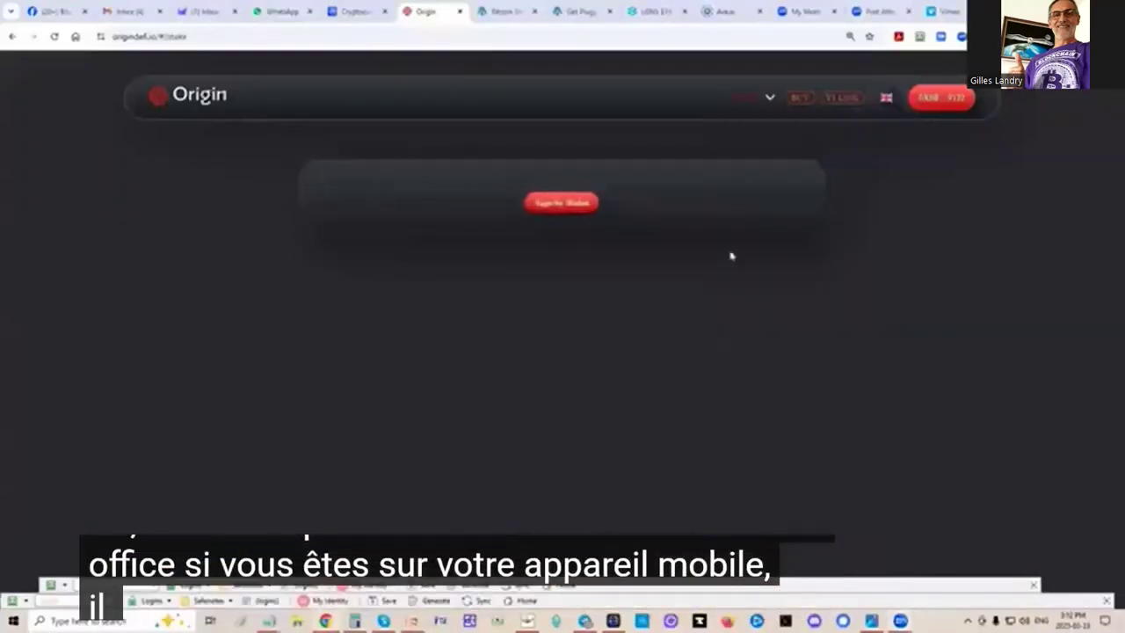
left_click(580, 211)
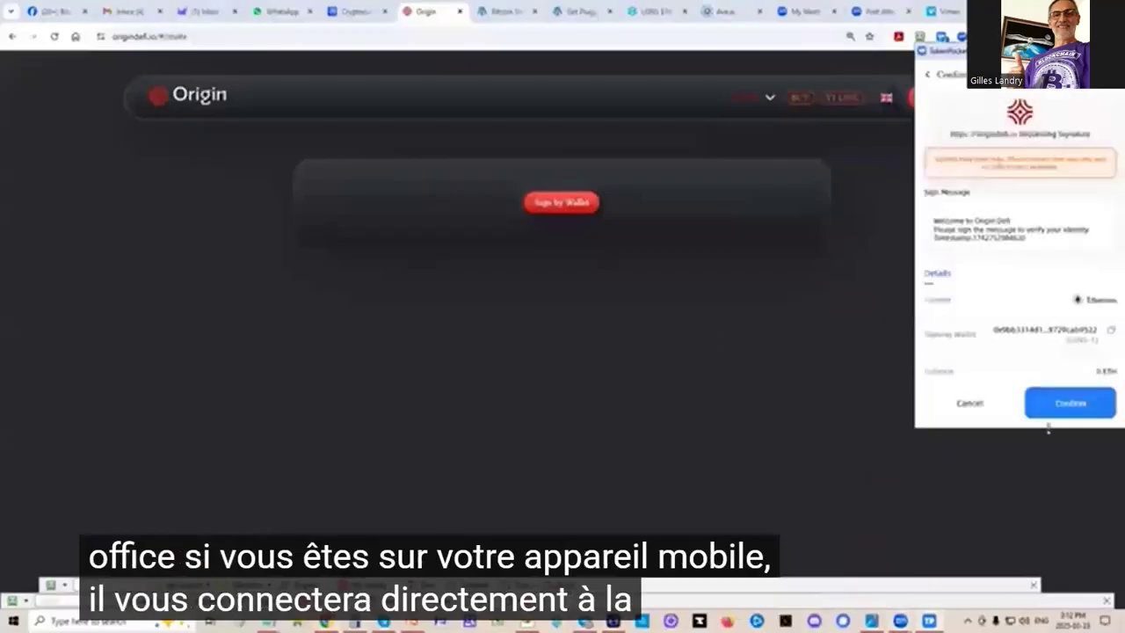
left_click(1064, 417)
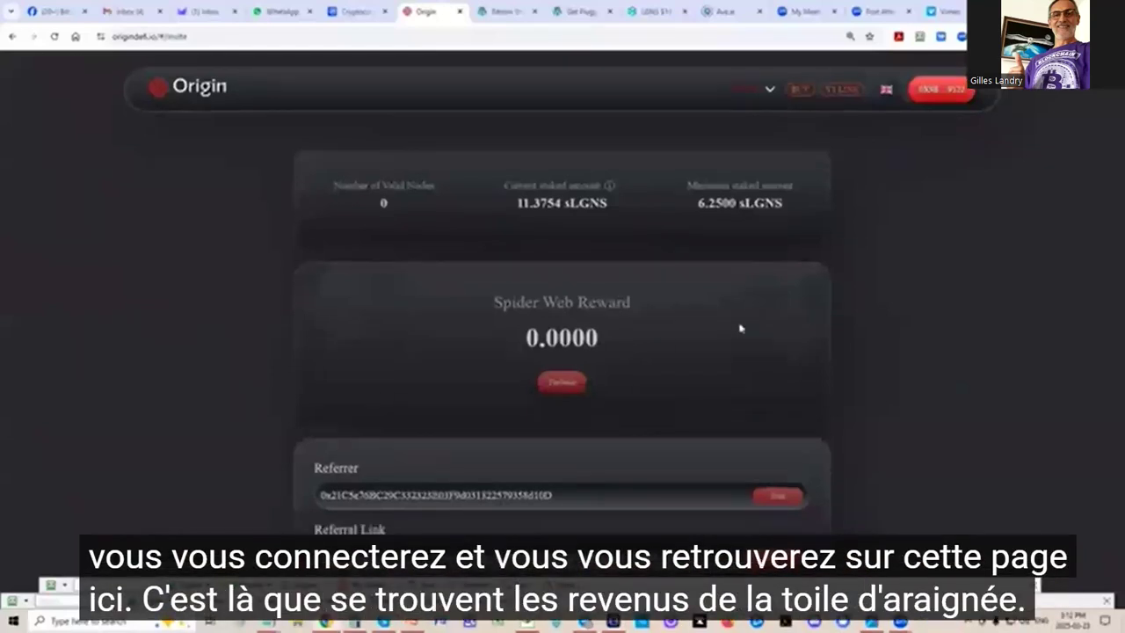
scroll(741, 326, "down", 1)
scroll(984, 360, "down", 5)
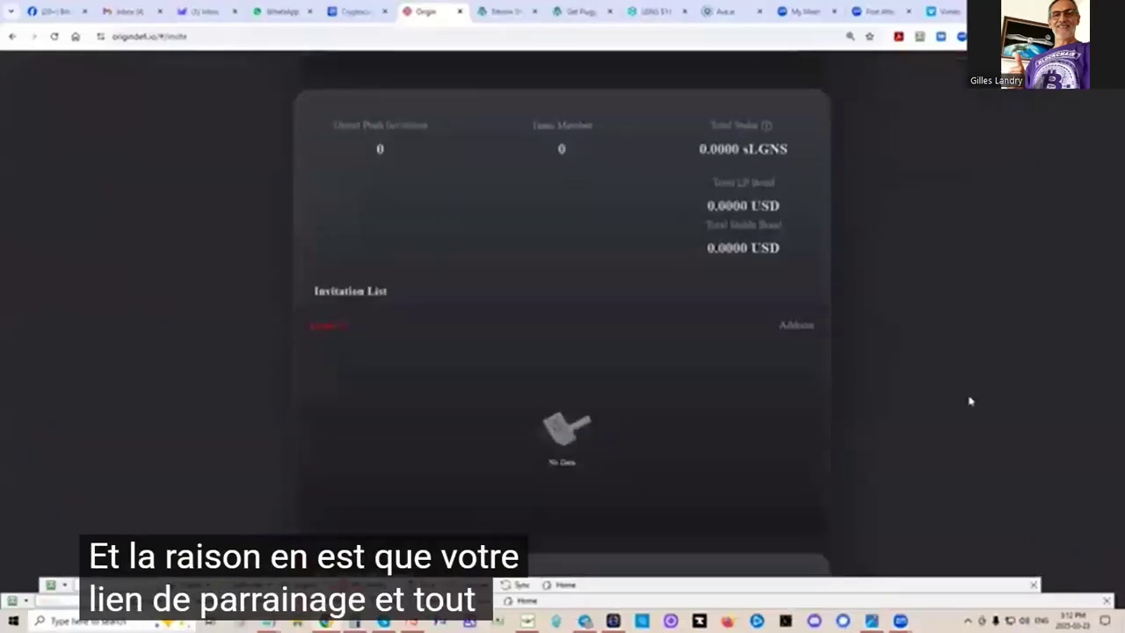
scroll(970, 400, "up", 6)
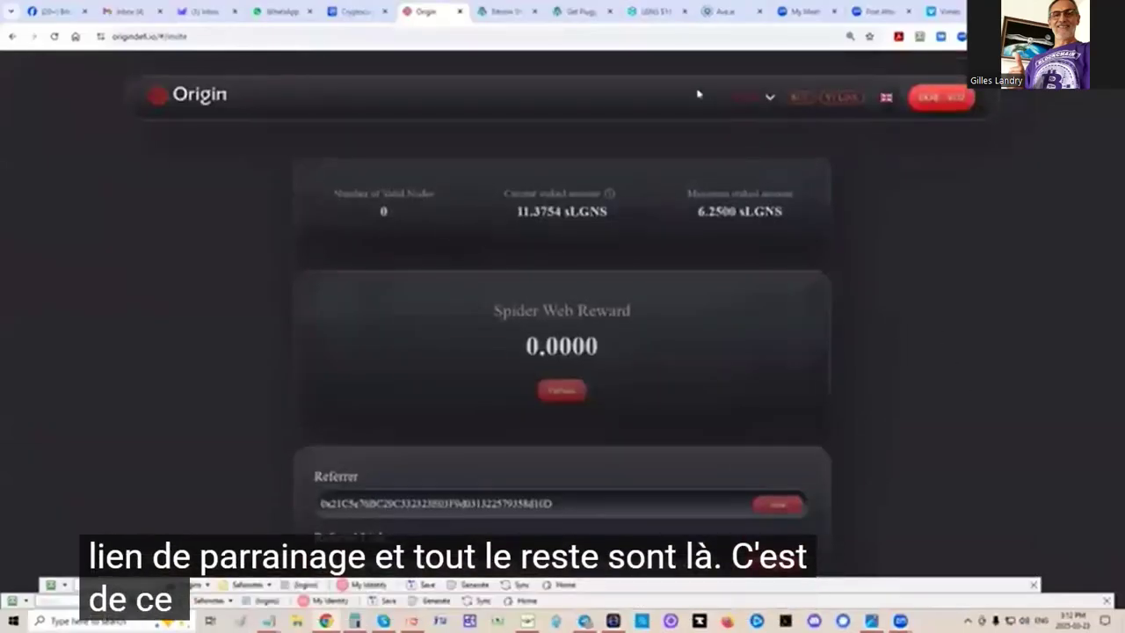
Open the Stake page and review its staking balances, rewards and warm-up note.
left_click(770, 99)
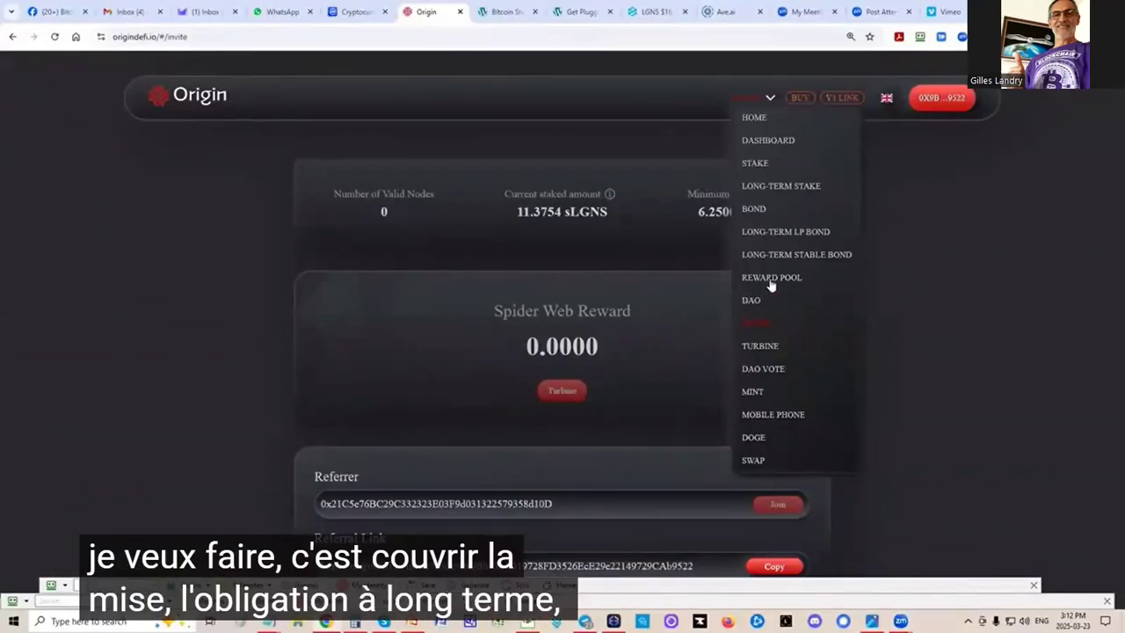
left_click(751, 322)
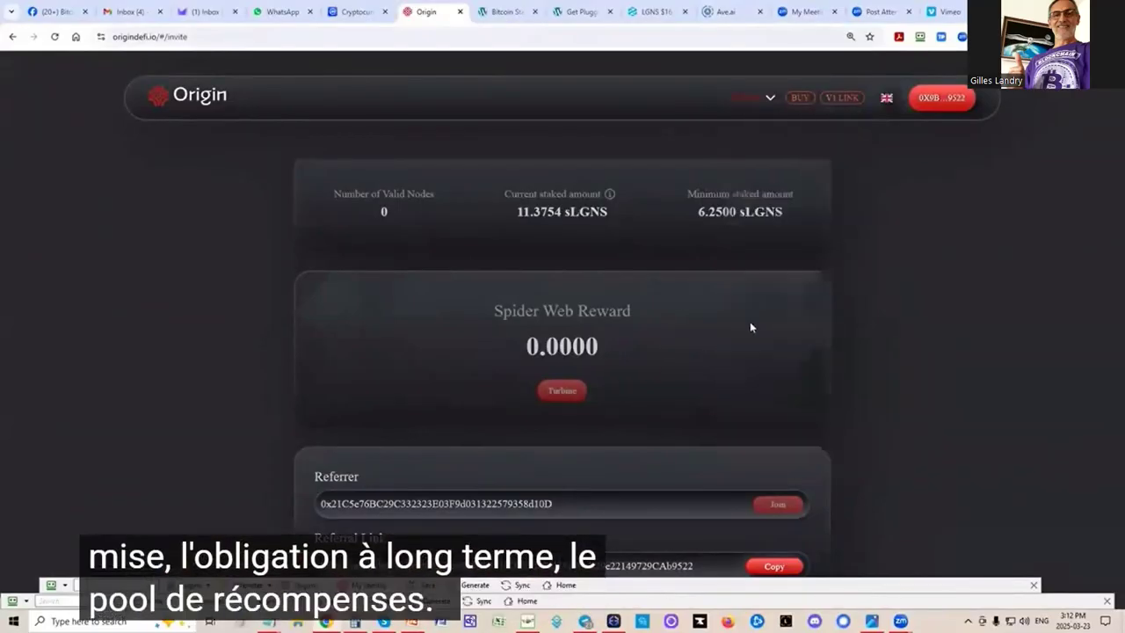
left_click(762, 100)
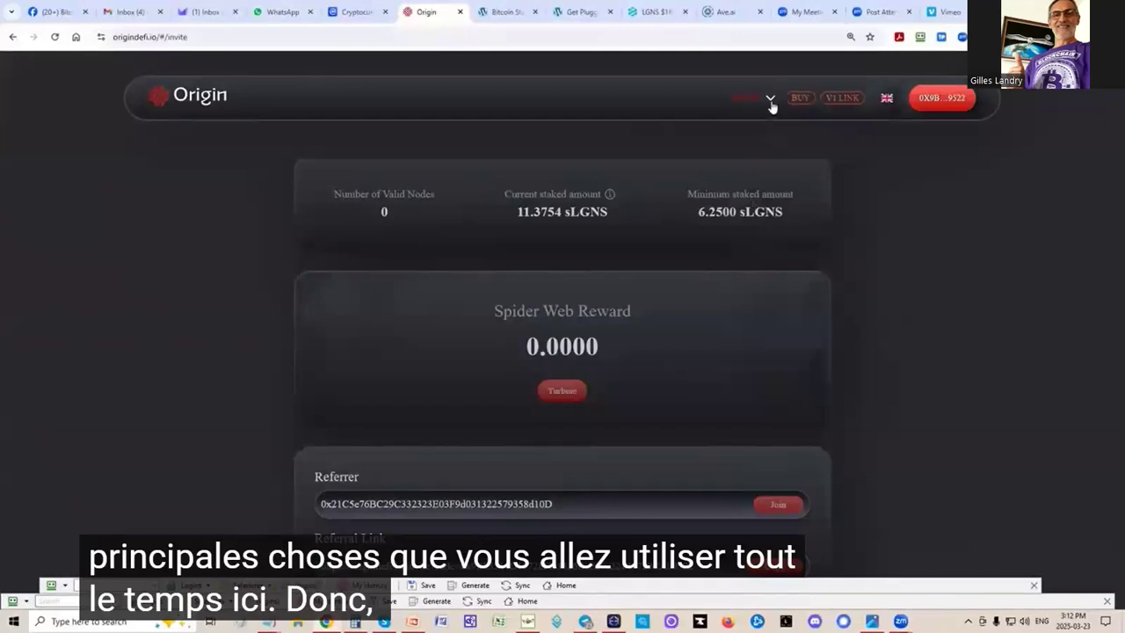
mouse_move(770, 103)
left_click(755, 165)
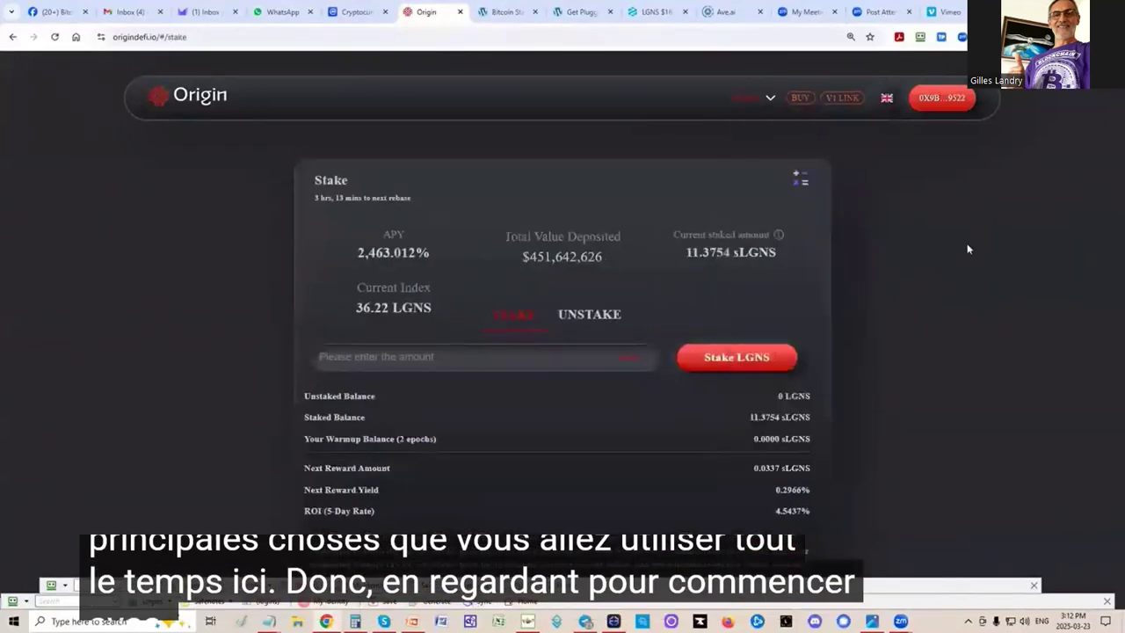
scroll(871, 293, "down", 1)
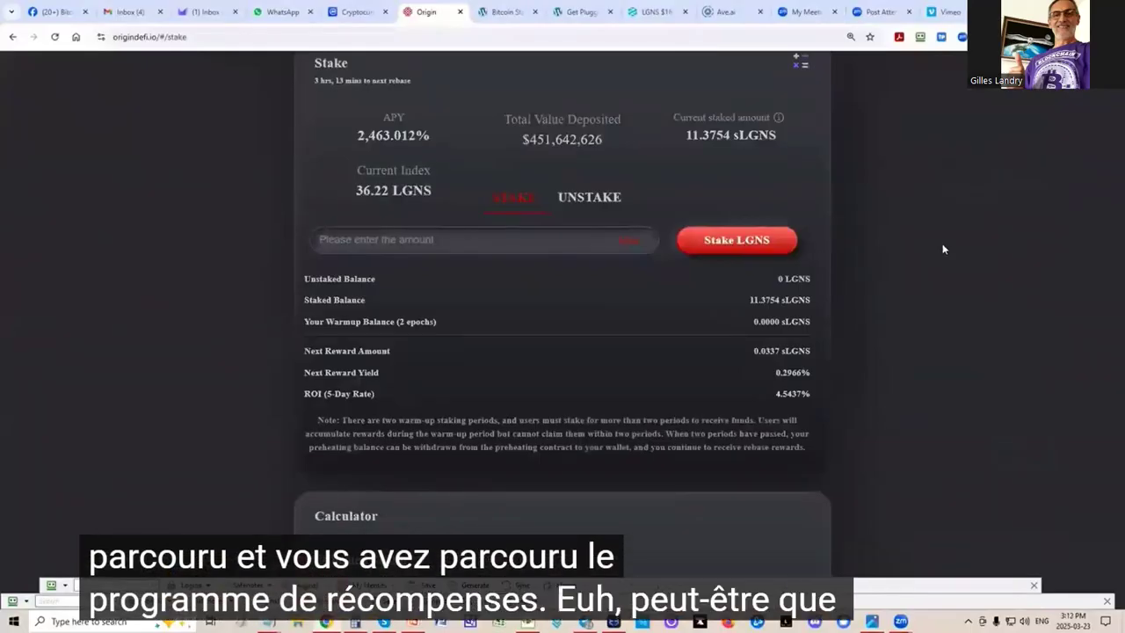
scroll(859, 120, "up", 2)
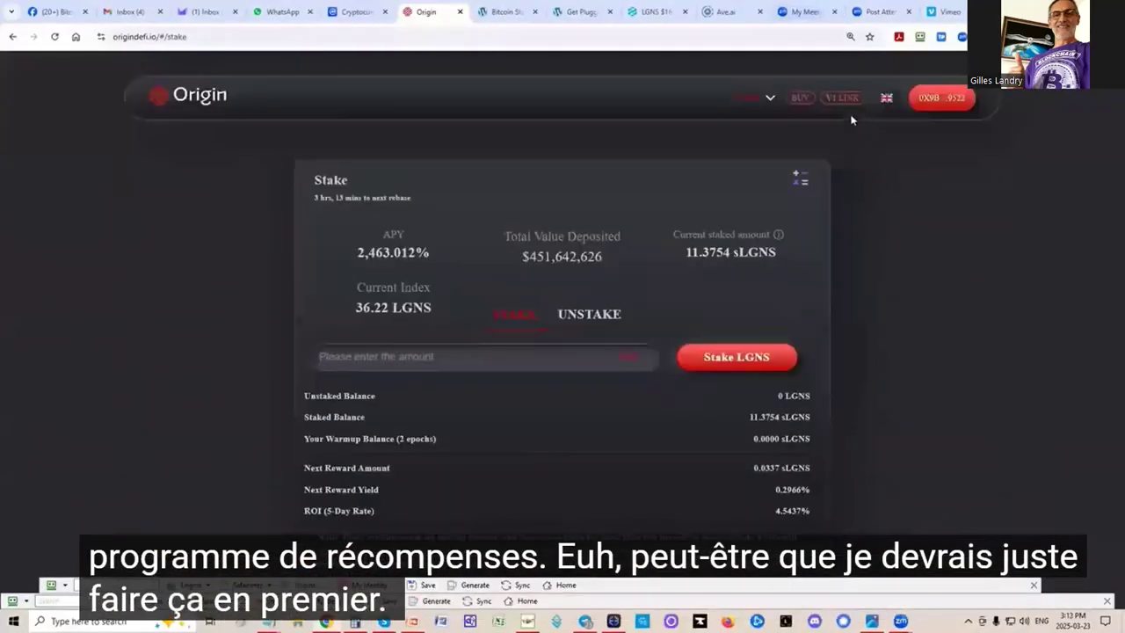
Open the Reward Pool page and view the hourly, weekly and monthly prize rankings.
left_click(757, 99)
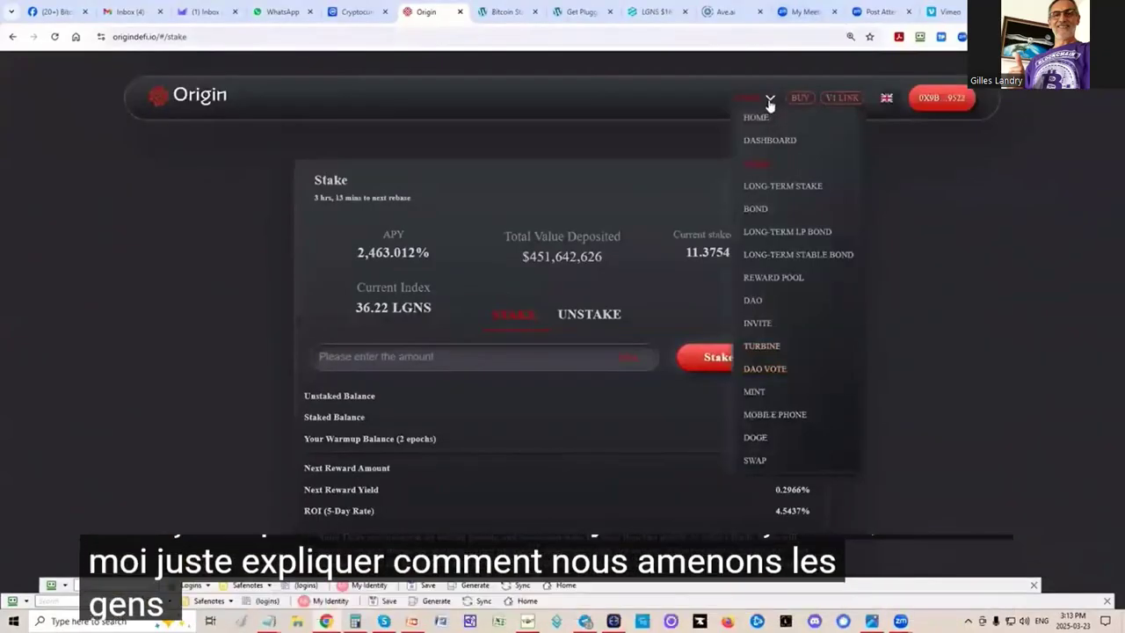
left_click(777, 279)
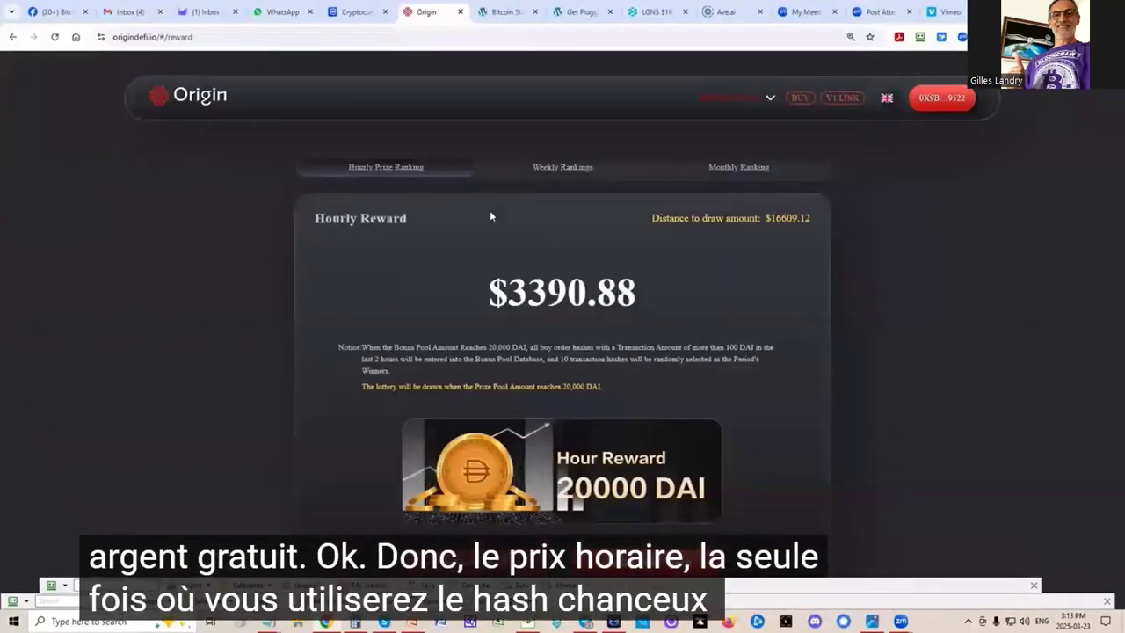
left_click_drag(492, 290, 527, 292)
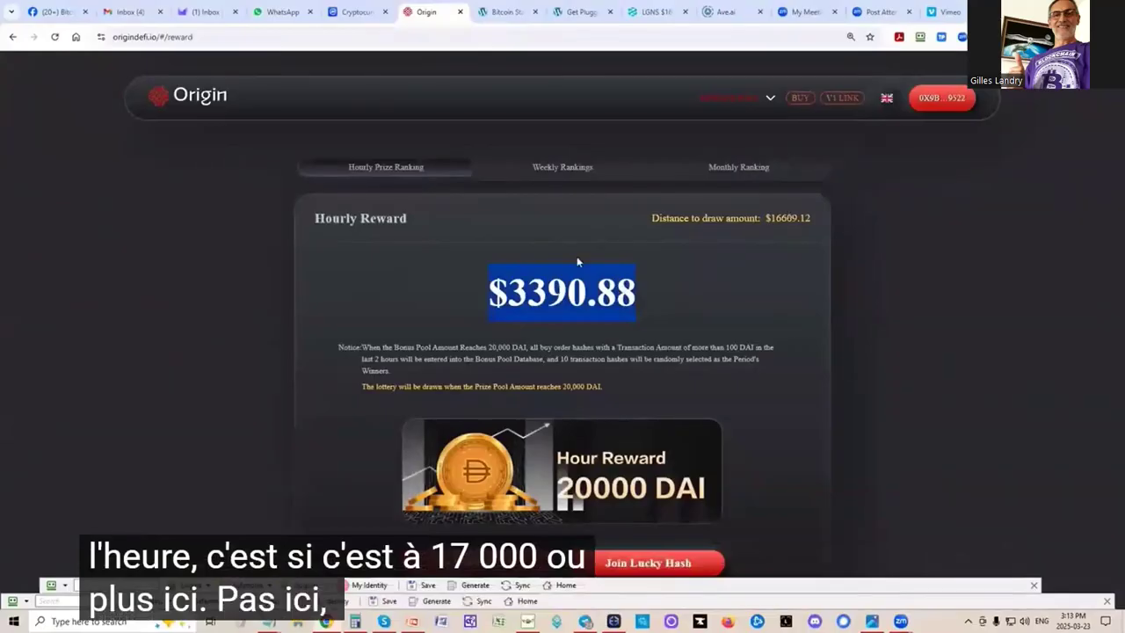
left_click(554, 166)
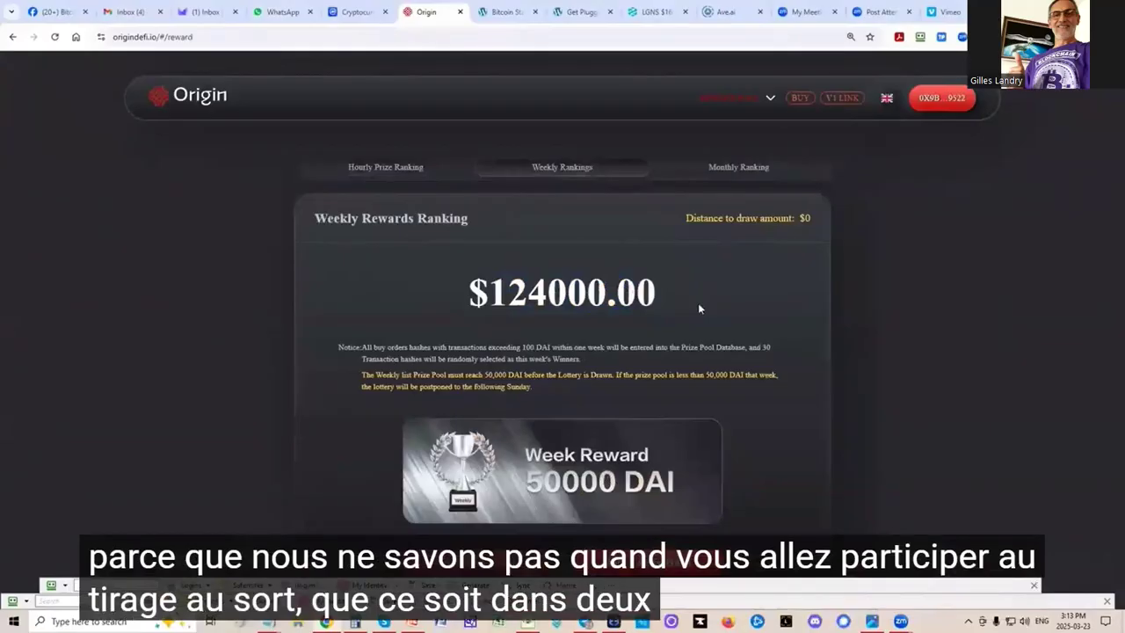
left_click(745, 168)
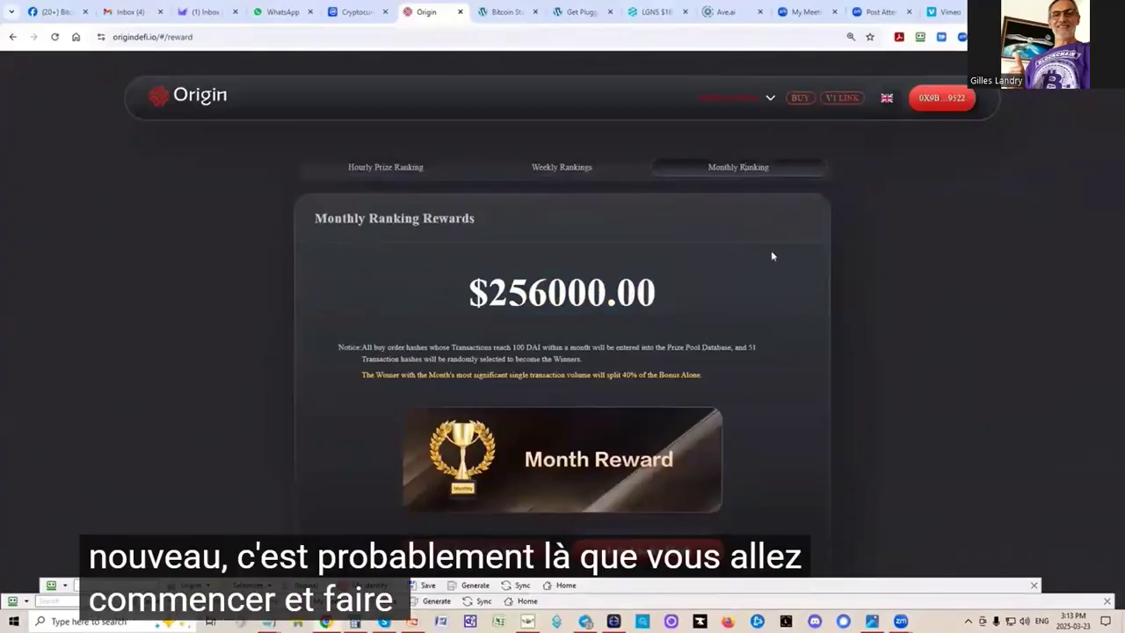
Examine the monthly prize pool amount, its draw rules and the winners of the last three issues.
scroll(771, 253, "down", 2)
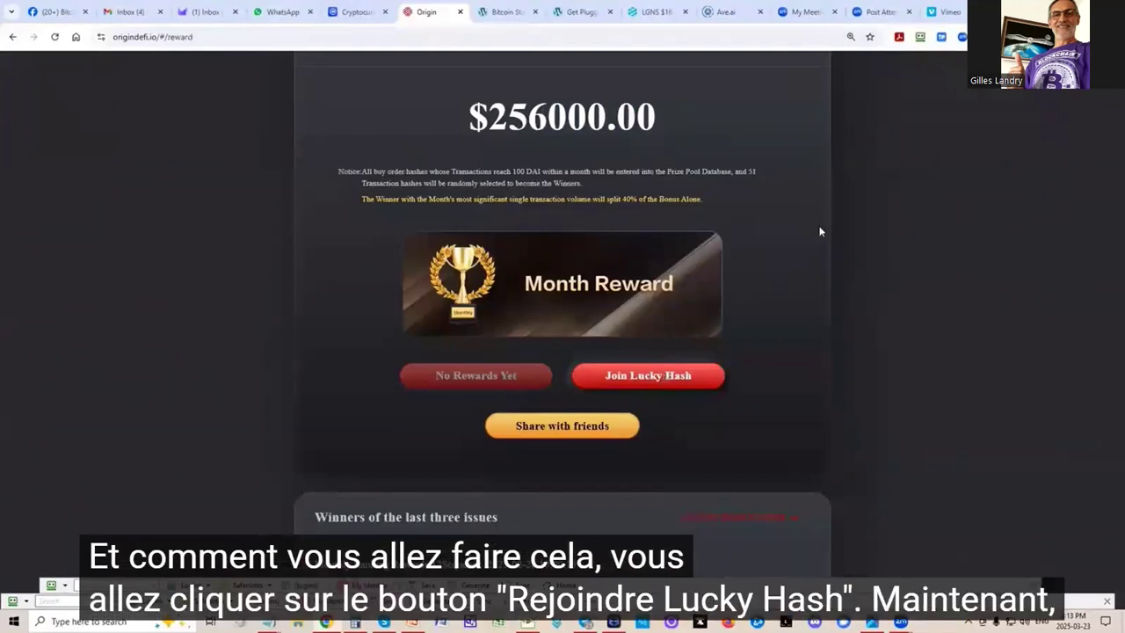
scroll(817, 231, "up", 1)
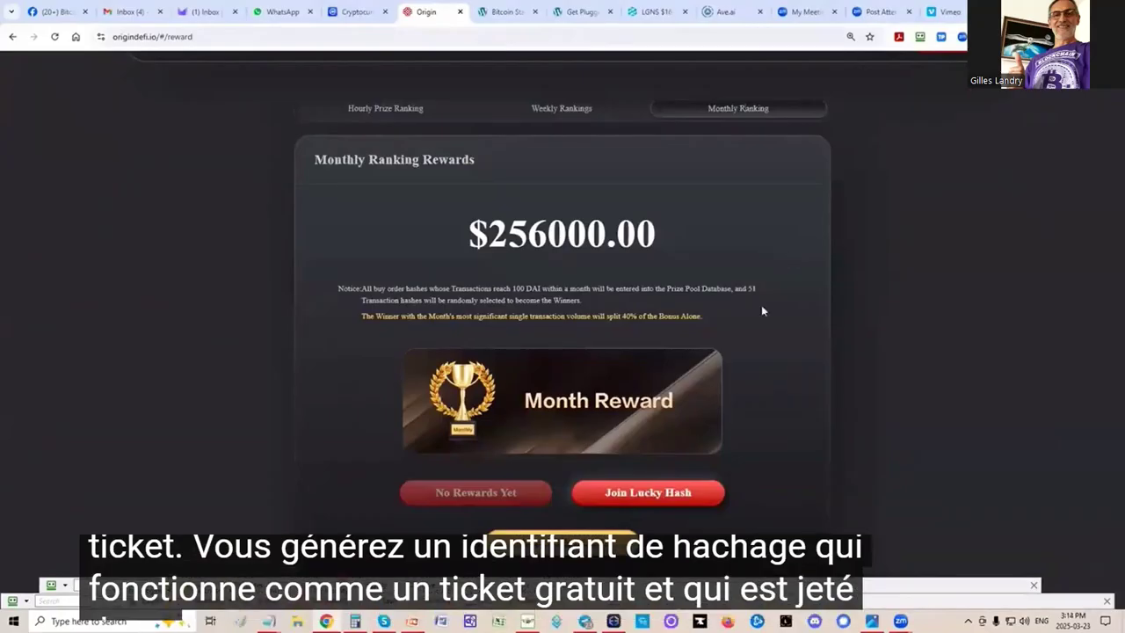
left_click_drag(467, 233, 690, 252)
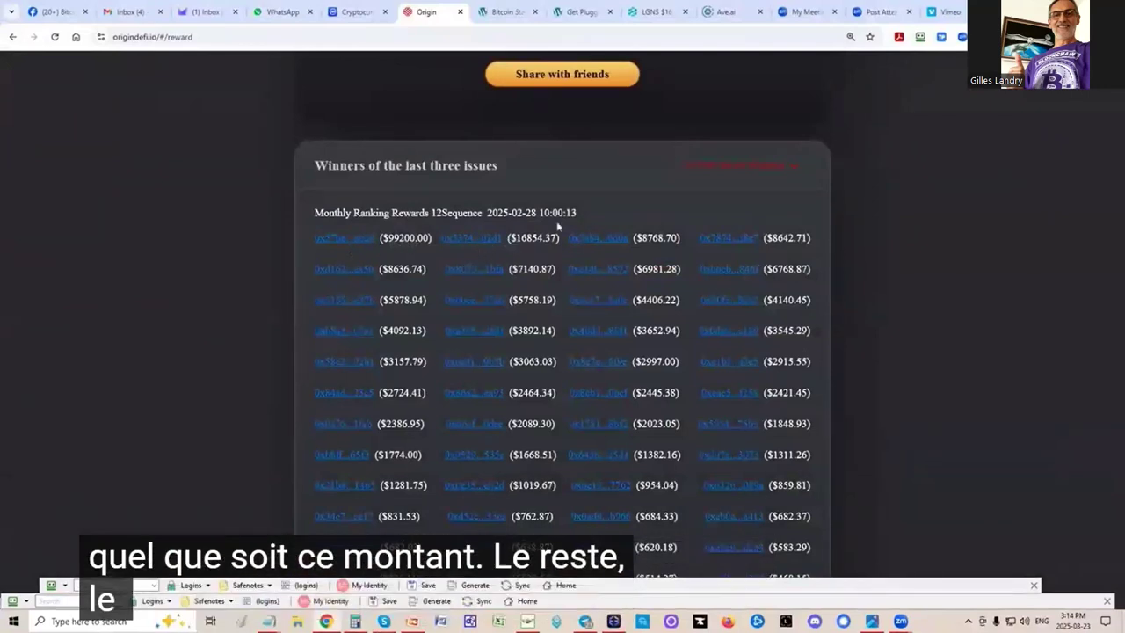
scroll(557, 226, "down", 2)
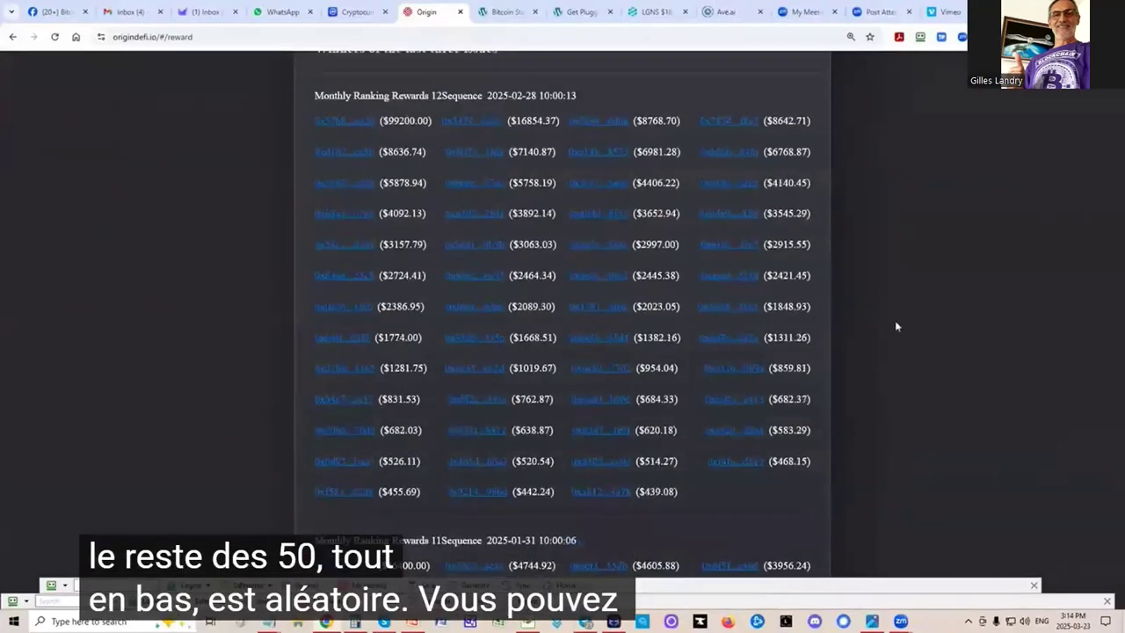
scroll(897, 326, "up", 5)
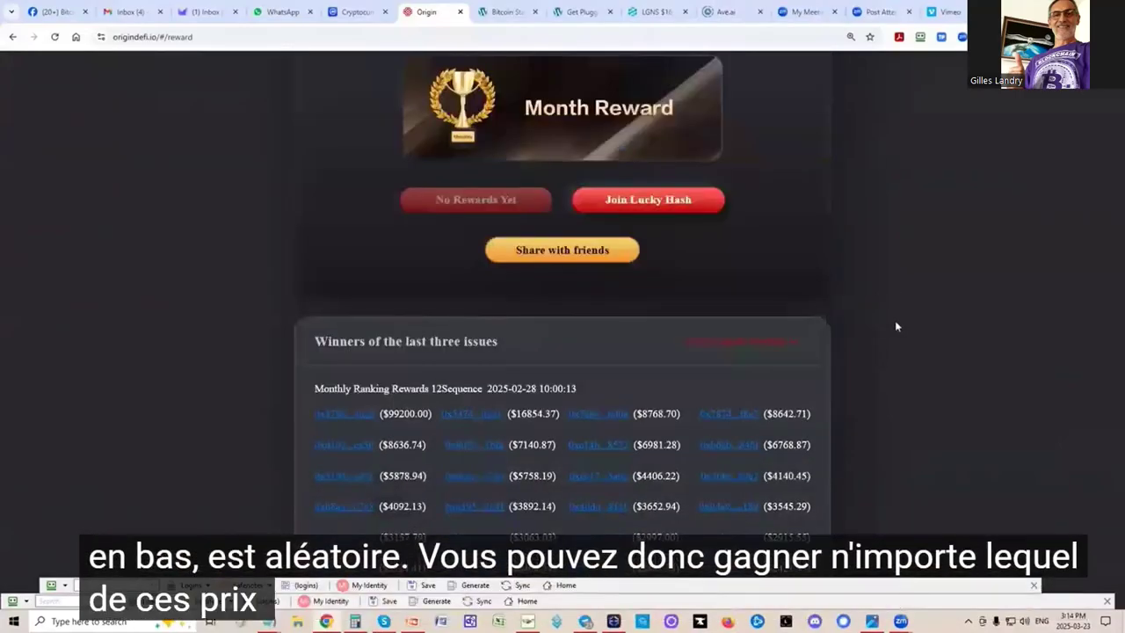
scroll(896, 289, "up", 4)
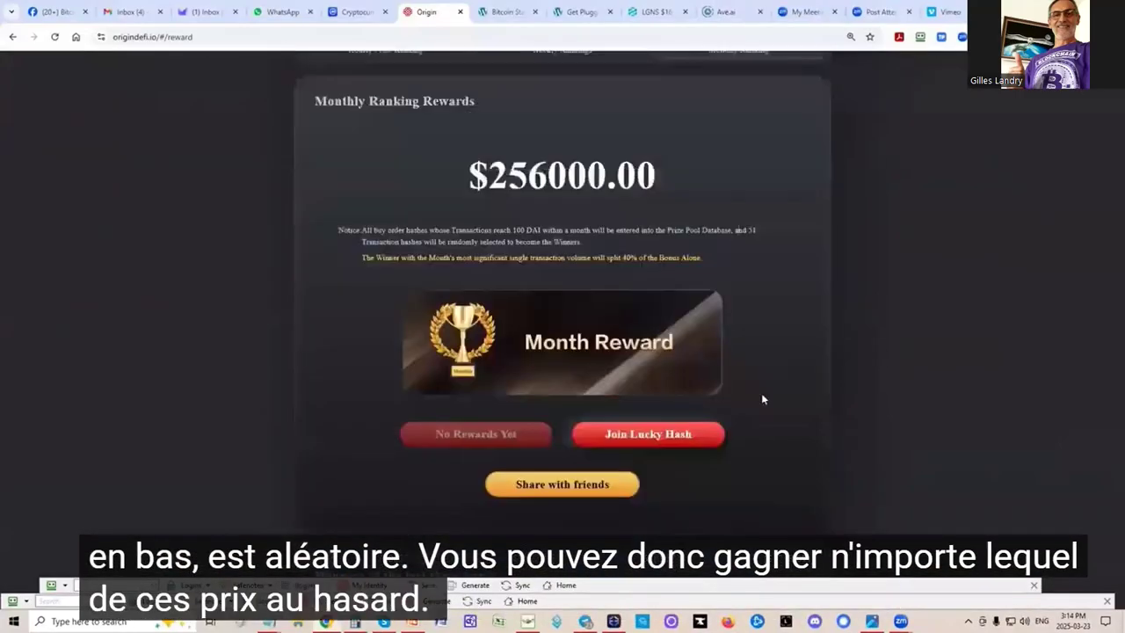
Join Lucky Hash from the monthly rewards and enter 101 as the DAI amount to swap for LGNS.
left_click(669, 430)
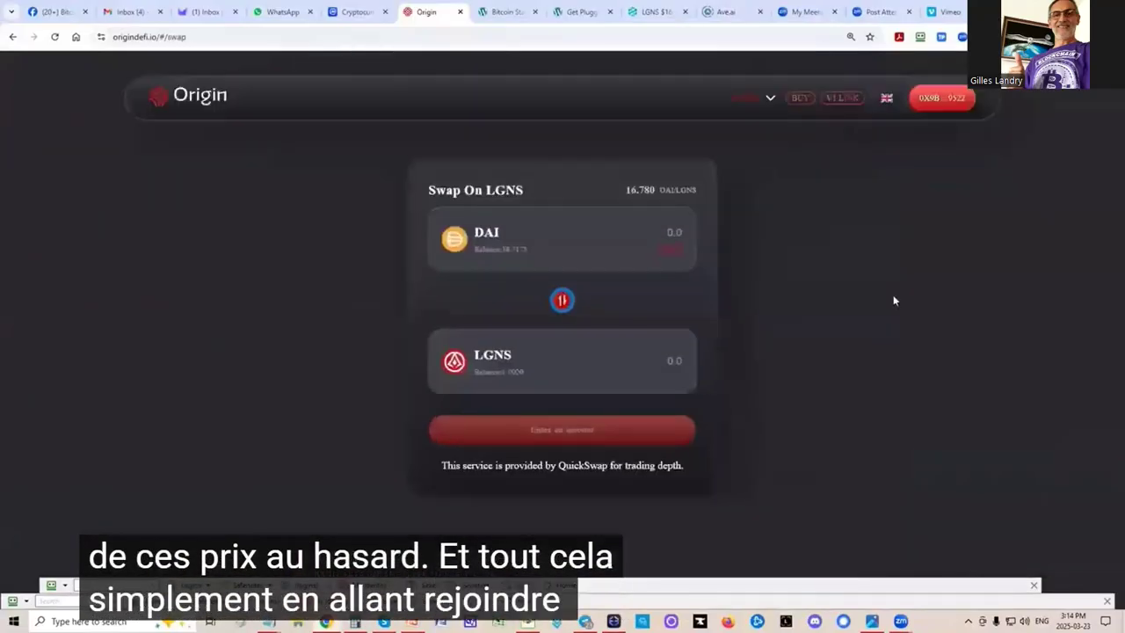
left_click(675, 233)
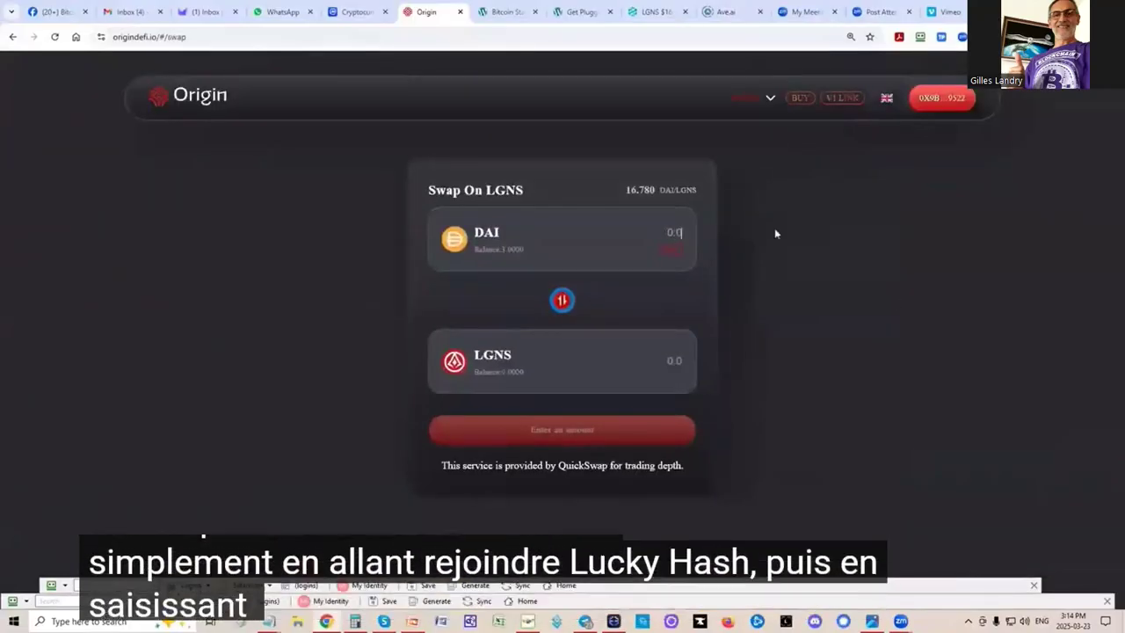
type("101")
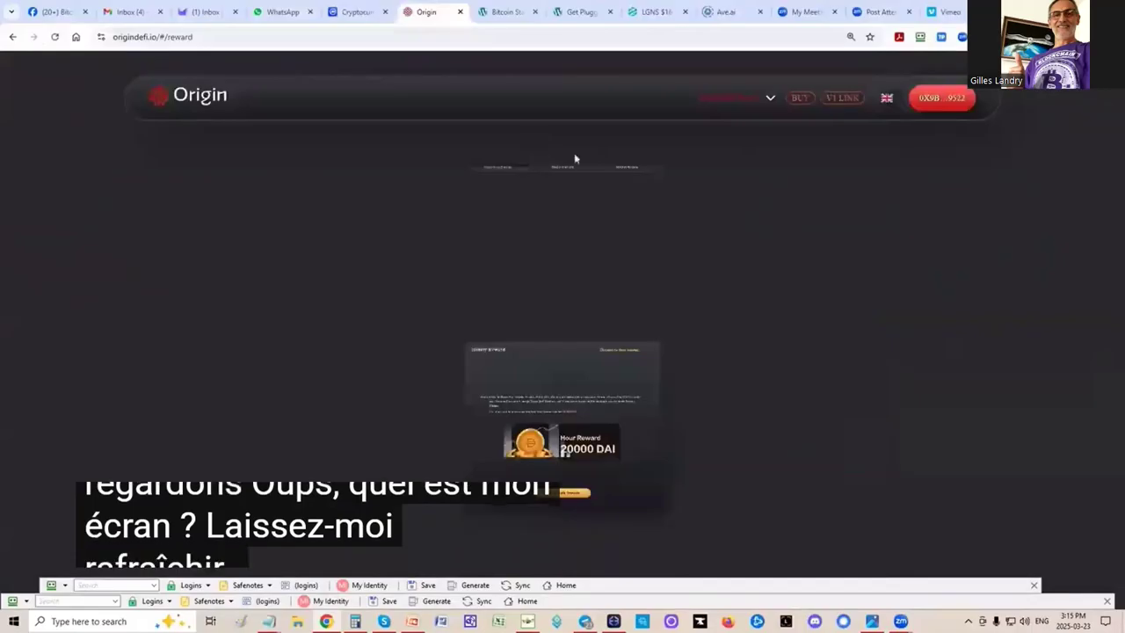
View the Monthly Ranking rewards with its recent winners, and open the Lucky Hash swap form.
left_click(747, 167)
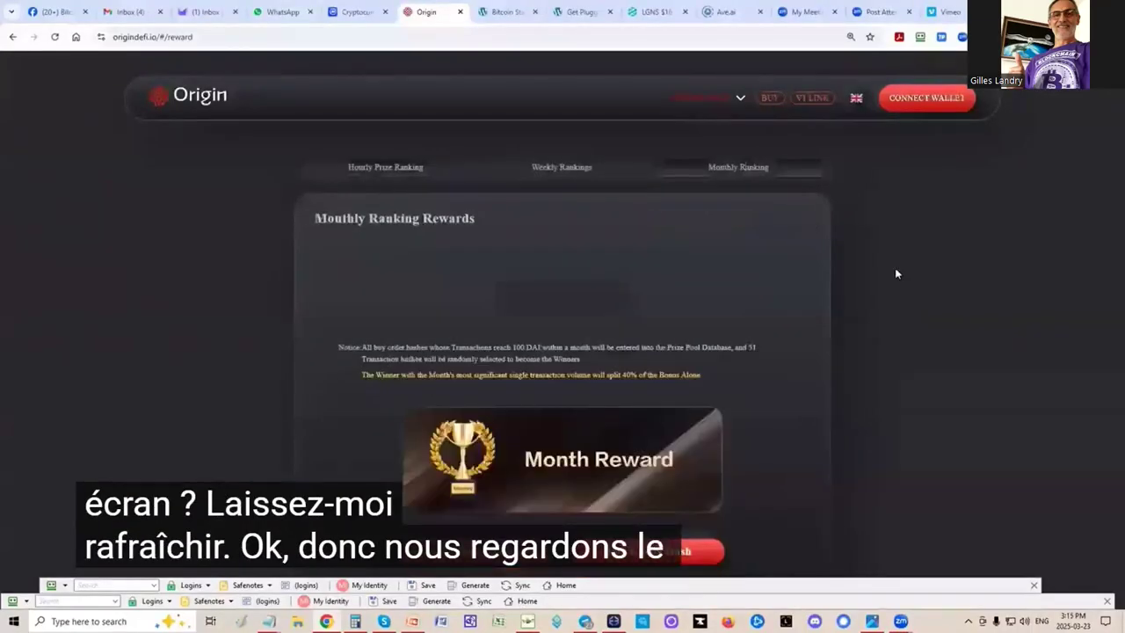
scroll(799, 325, "down", 3)
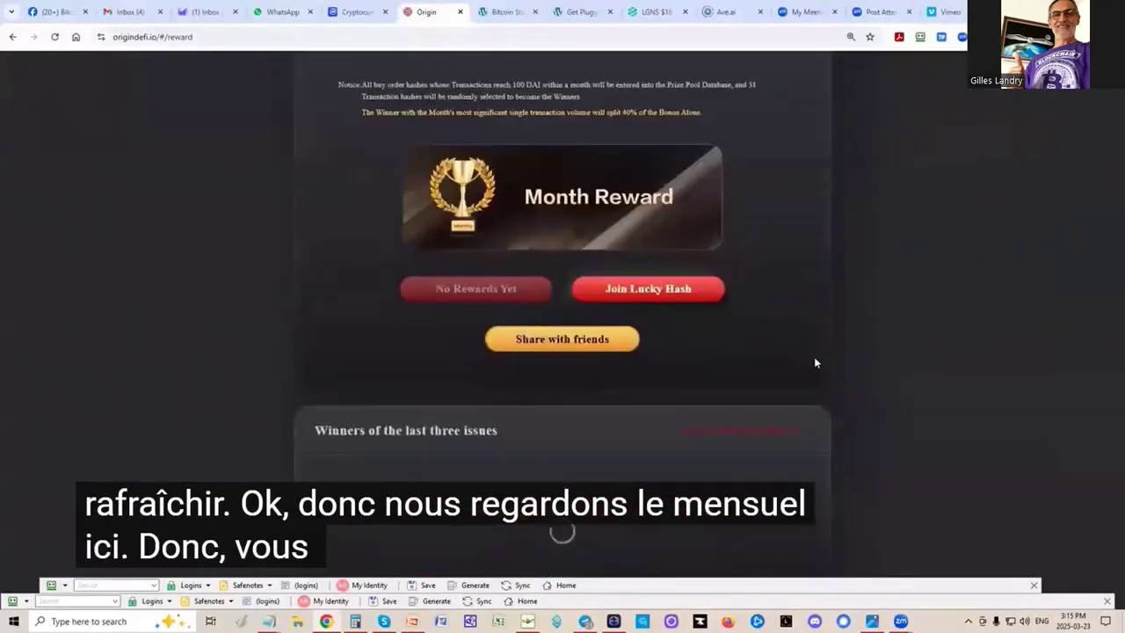
scroll(813, 362, "down", 3)
scroll(812, 360, "down", 1)
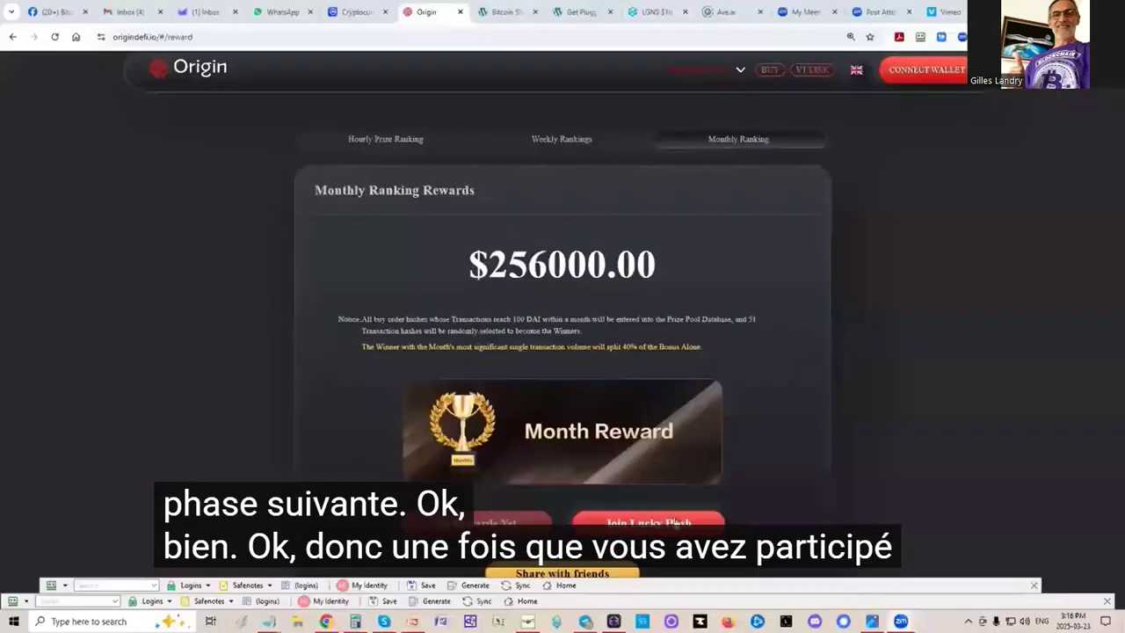
scroll(665, 373, "down", 1)
left_click(663, 409)
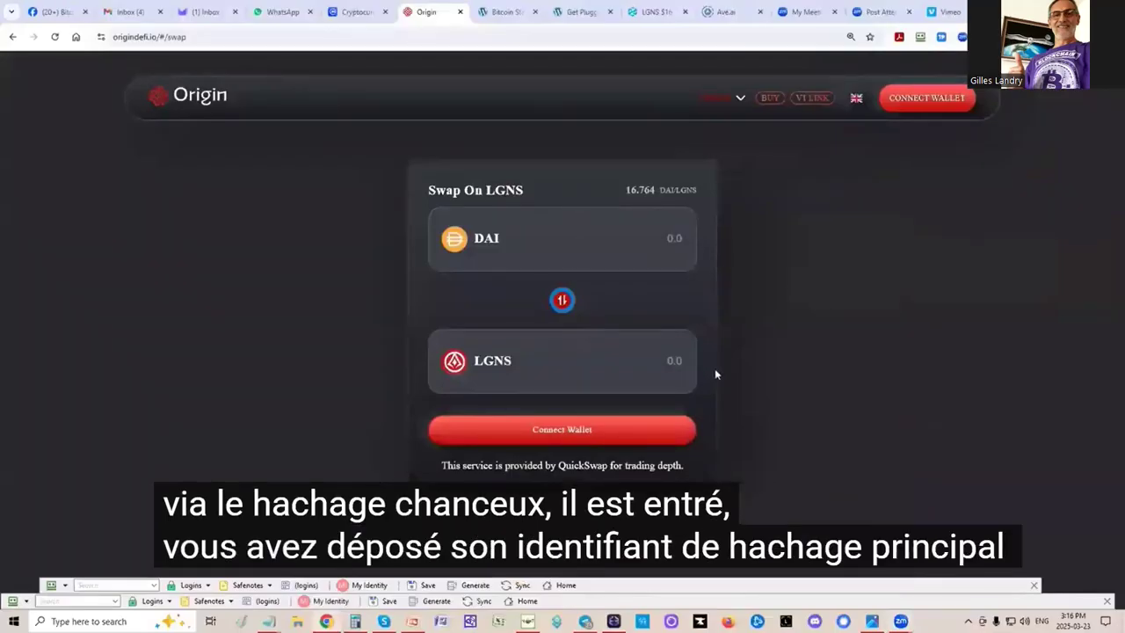
Open the Stake page and view its estimated return calculator.
mouse_move(735, 99)
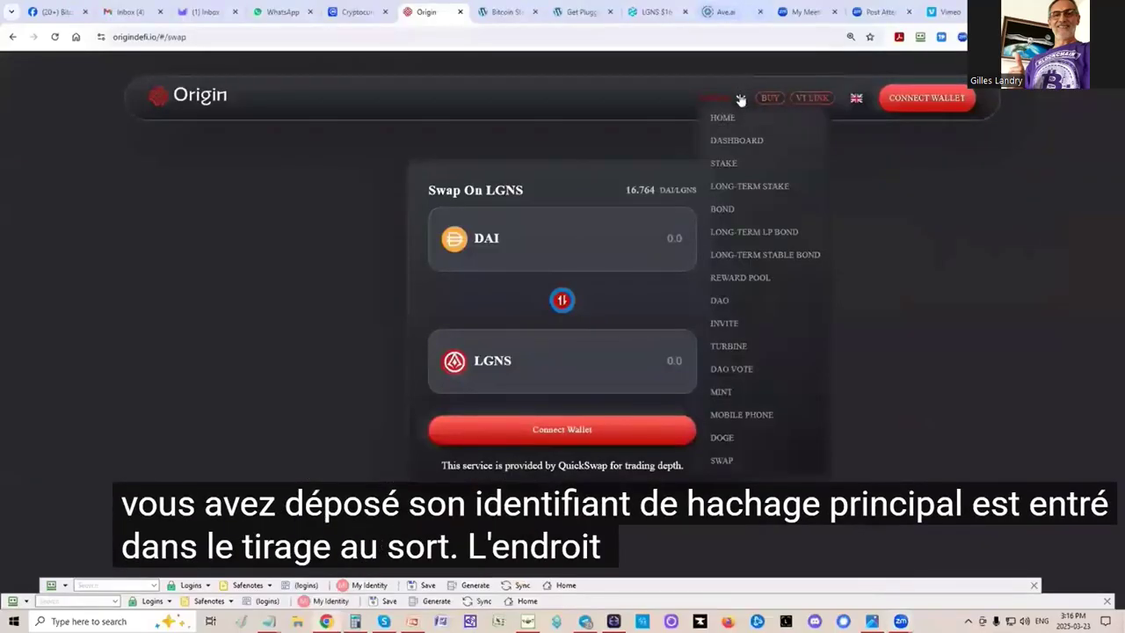
left_click(727, 163)
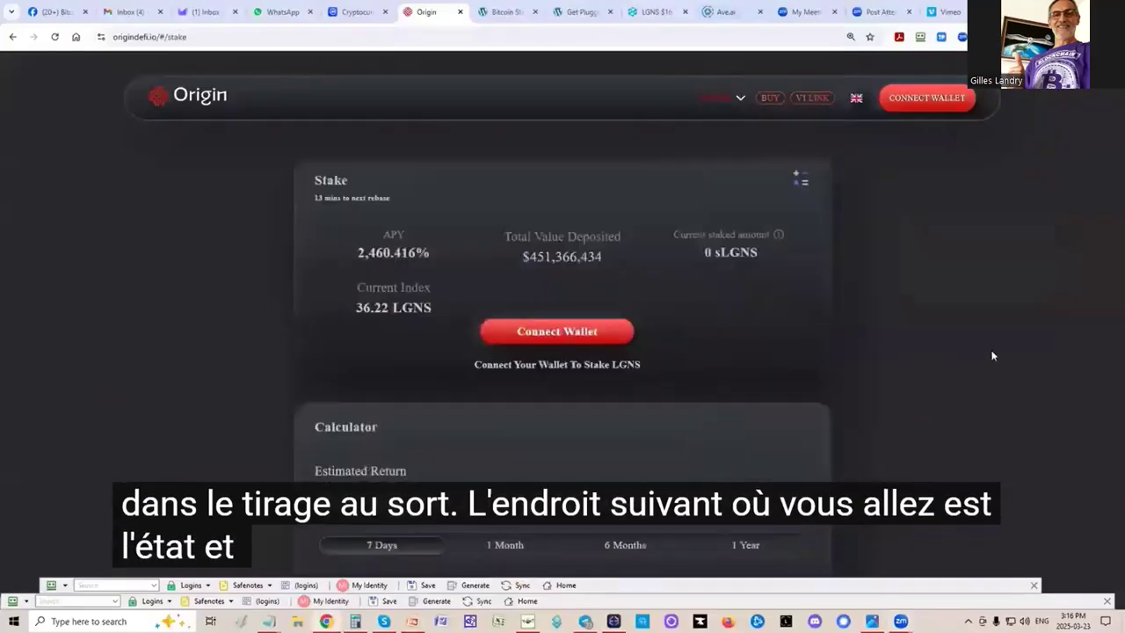
scroll(951, 343, "down", 3)
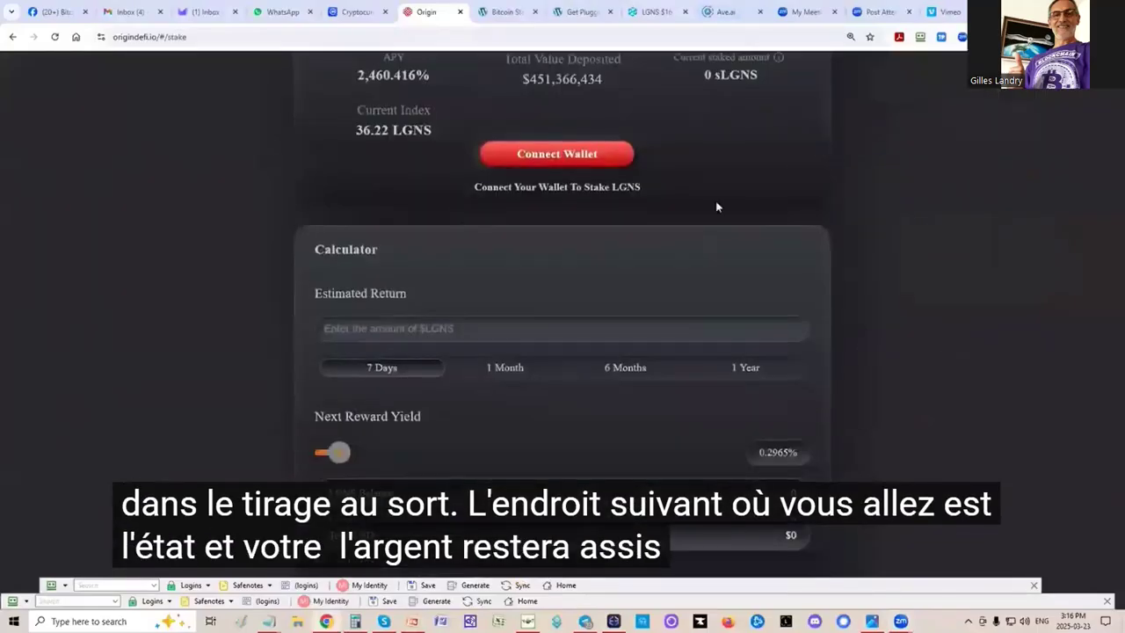
Close the Origin page, reopen the site in a new browser tab with the wallet connected, and view its Stake page balances.
scroll(694, 220, "up", 3)
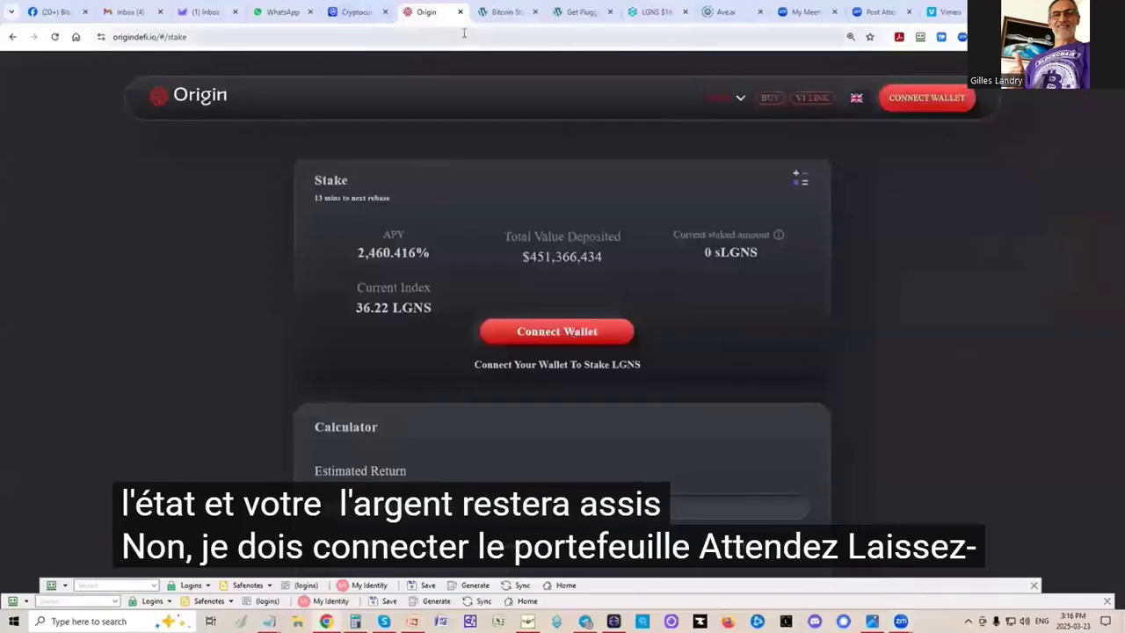
left_click(460, 12)
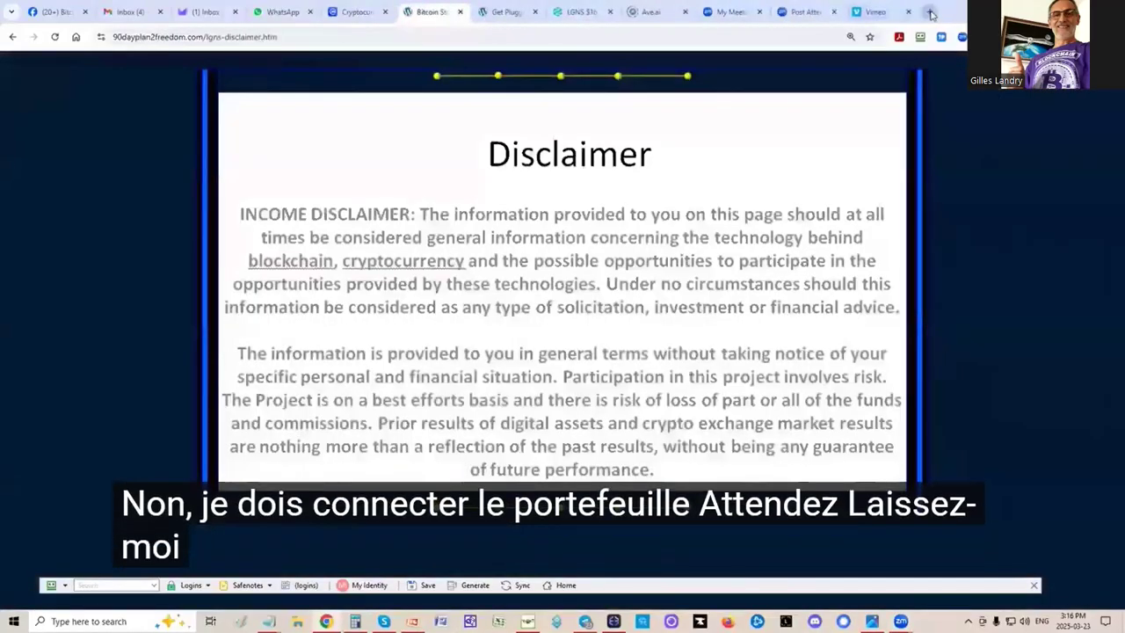
key("ctrl+t")
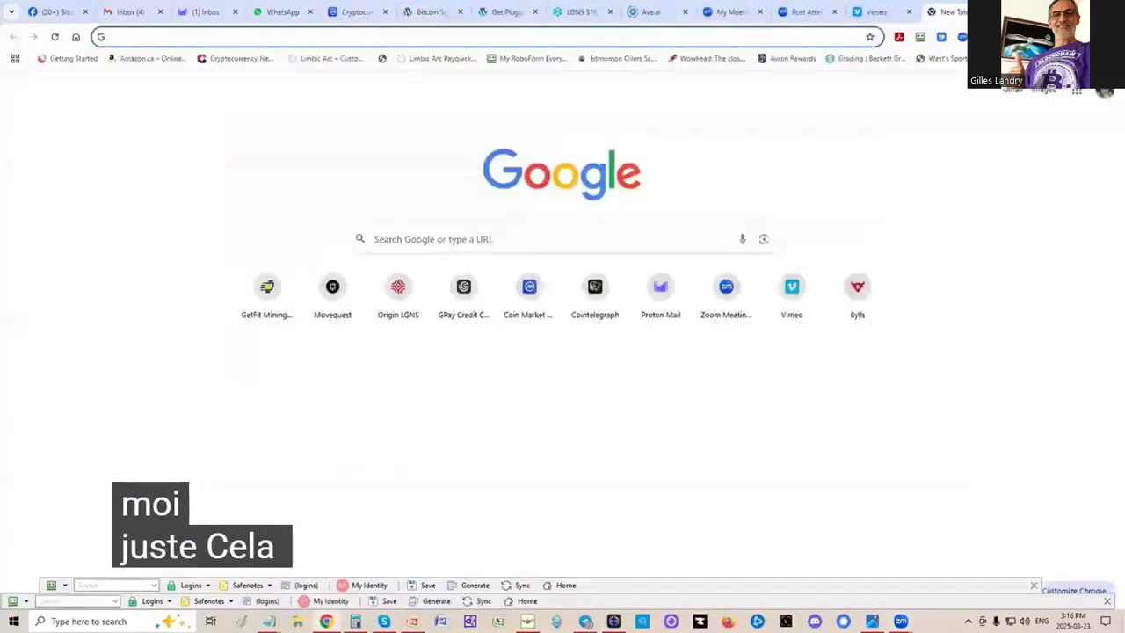
left_click(415, 295)
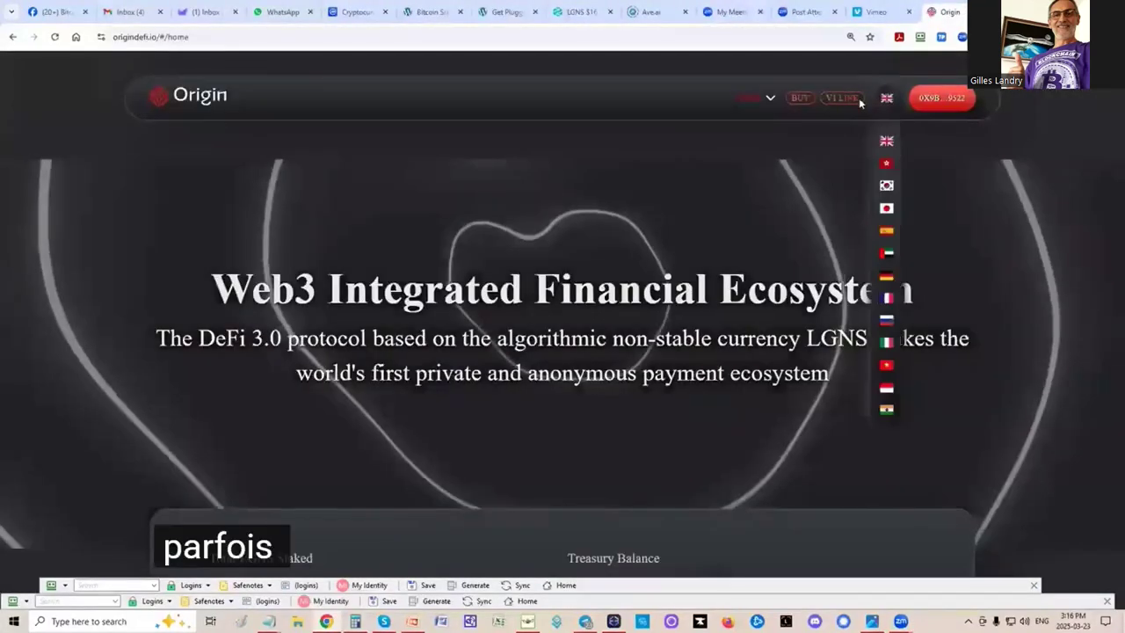
mouse_move(755, 98)
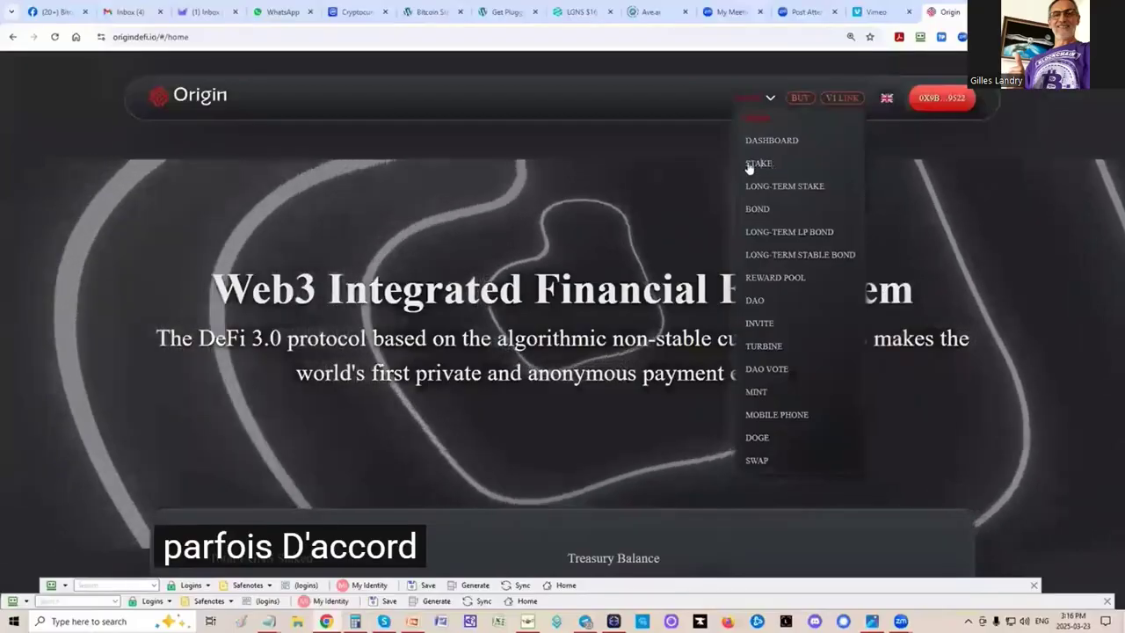
left_click(766, 166)
scroll(844, 246, "down", 2)
scroll(853, 246, "up", 1)
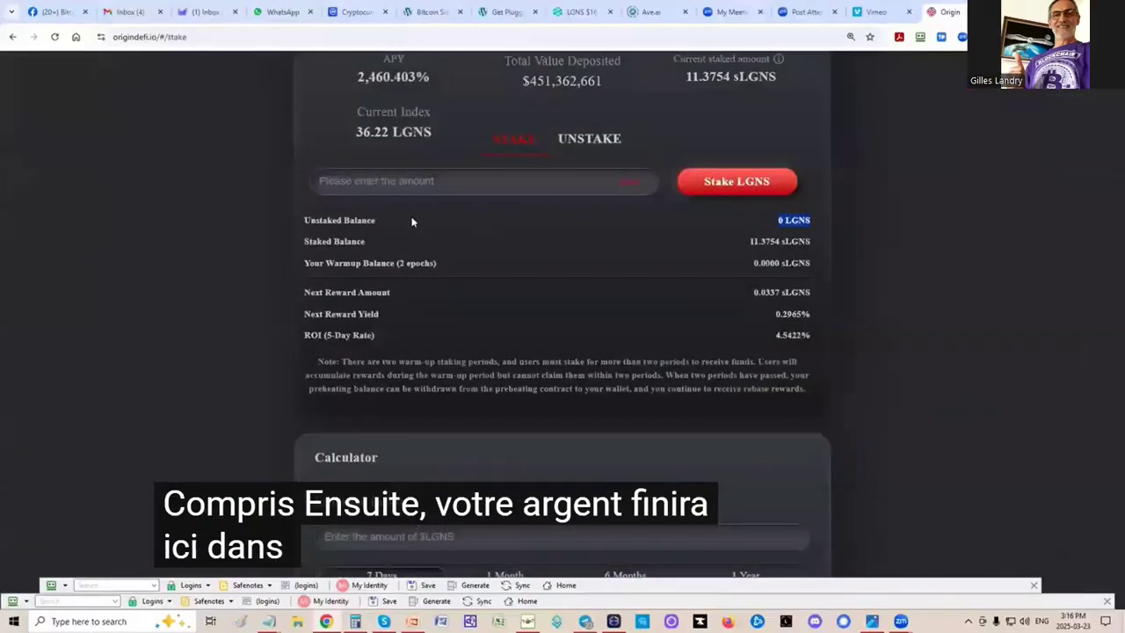
scroll(878, 203, "up", 2)
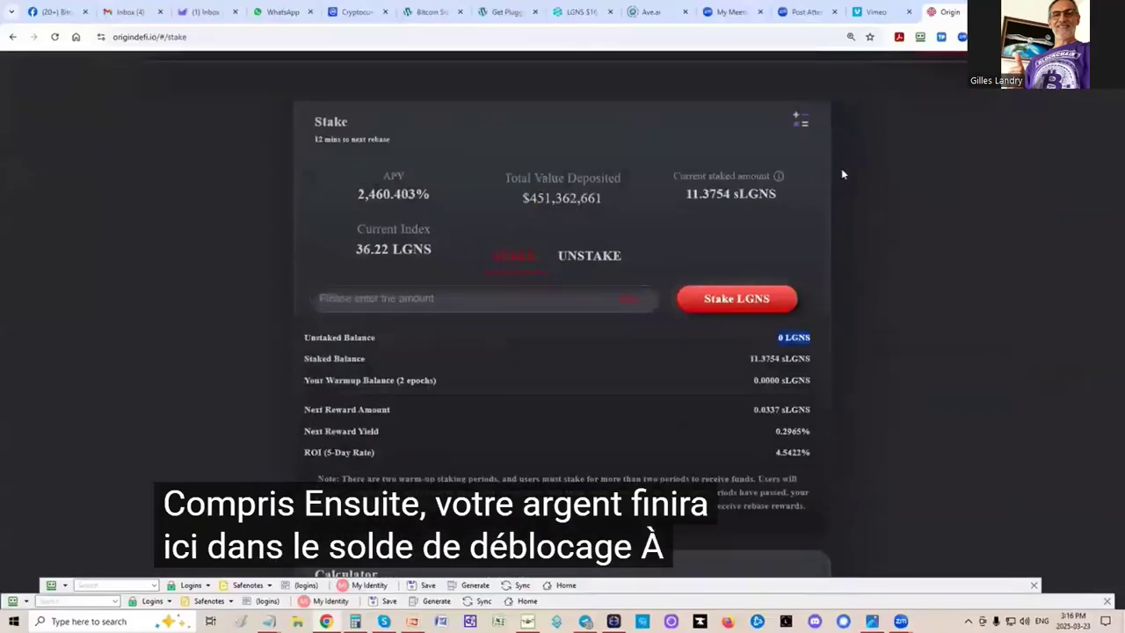
Fill in the maximum LGNS amount to stake, and highlight the warmup balance and the staked balance.
left_click(629, 299)
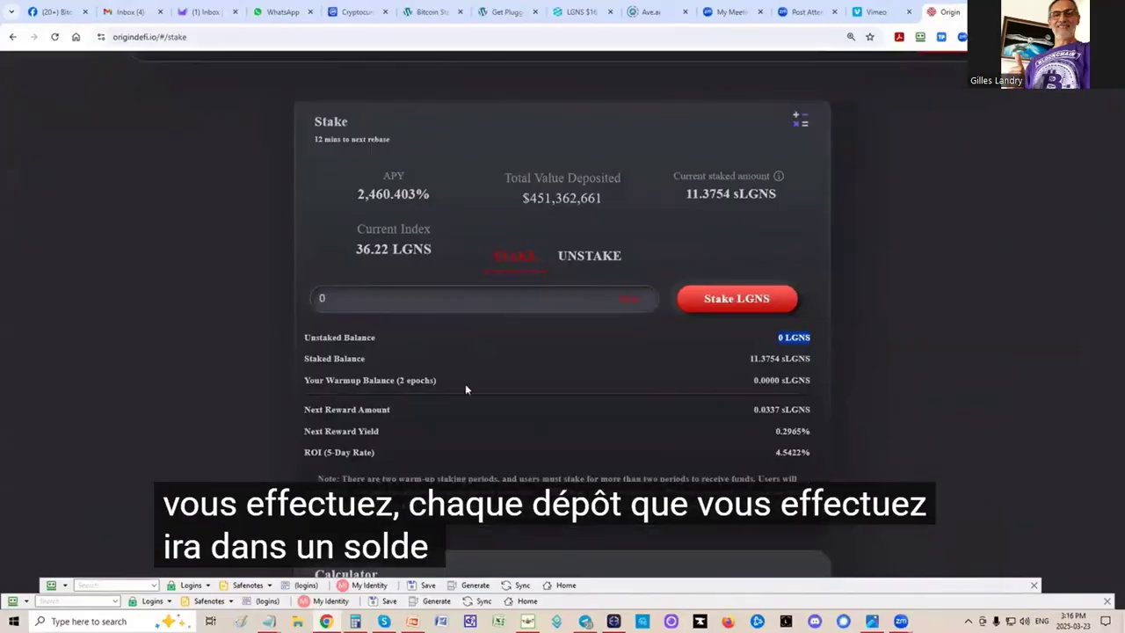
left_click_drag(299, 384, 347, 377)
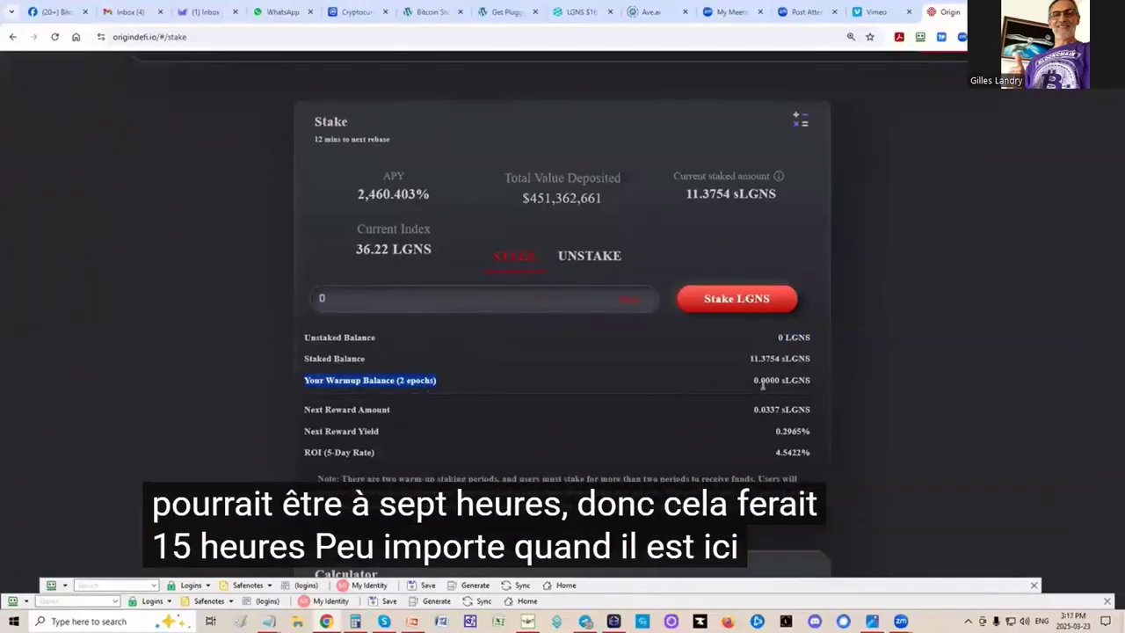
left_click_drag(762, 384, 811, 377)
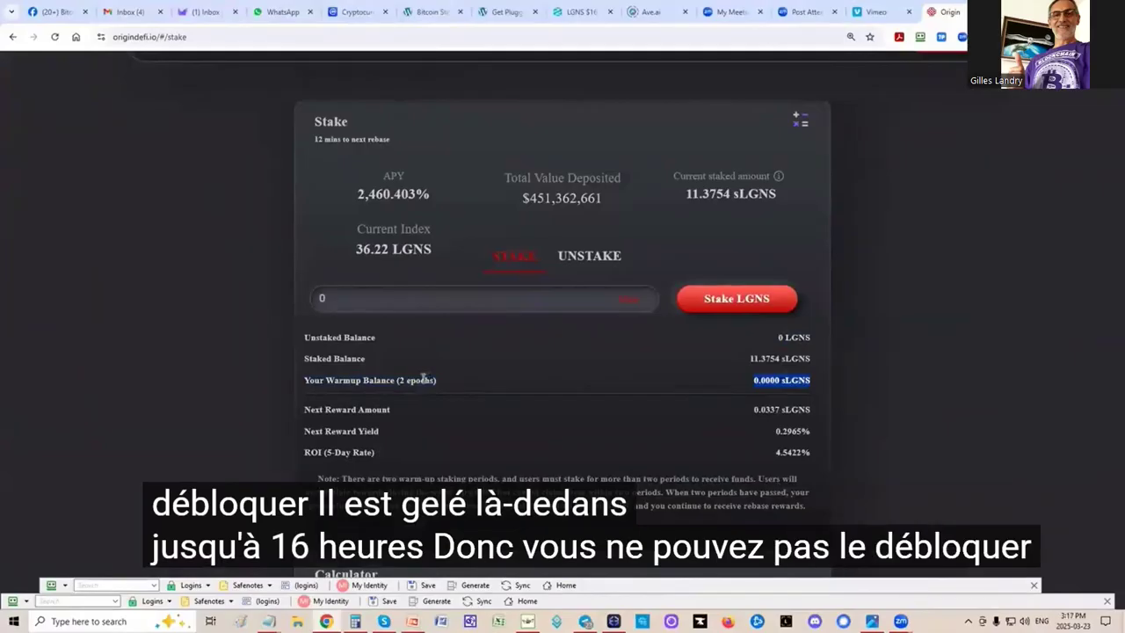
left_click(798, 379)
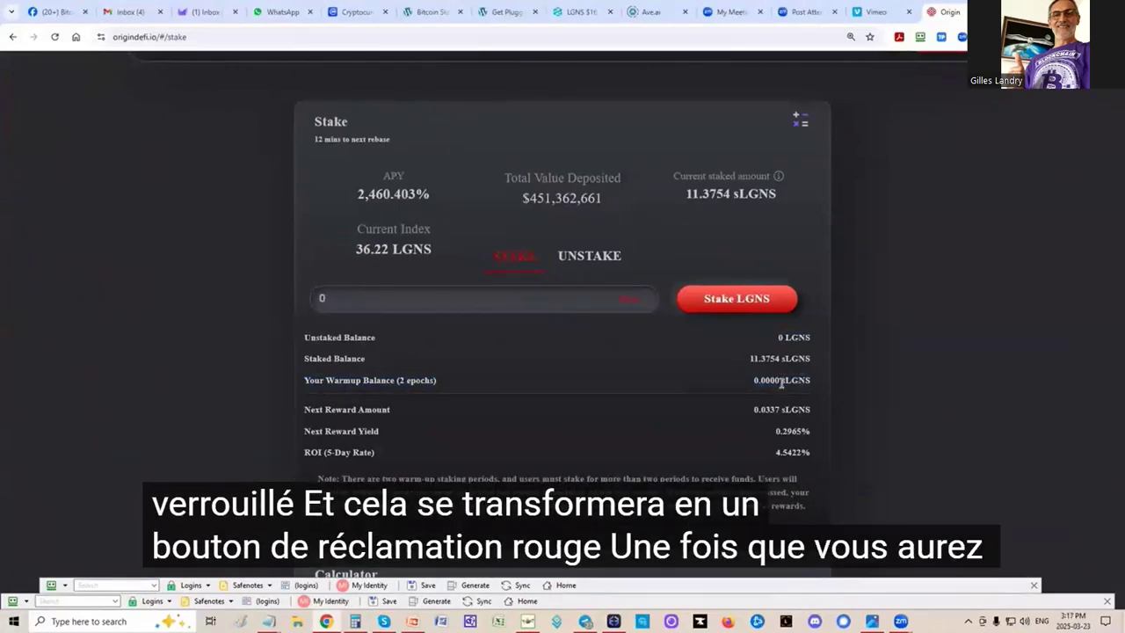
left_click_drag(741, 356, 826, 355)
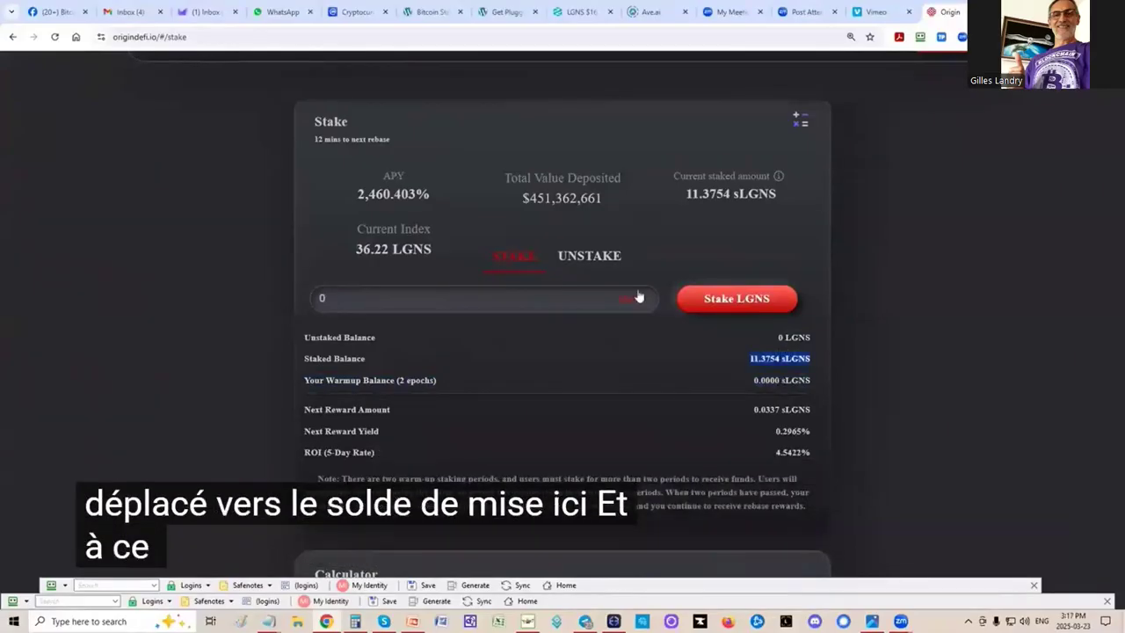
Switch to unstaking with the maximum amount of 11.375378369 filled in, and highlight the Total Value Deposited.
left_click(588, 257)
left_click(630, 303)
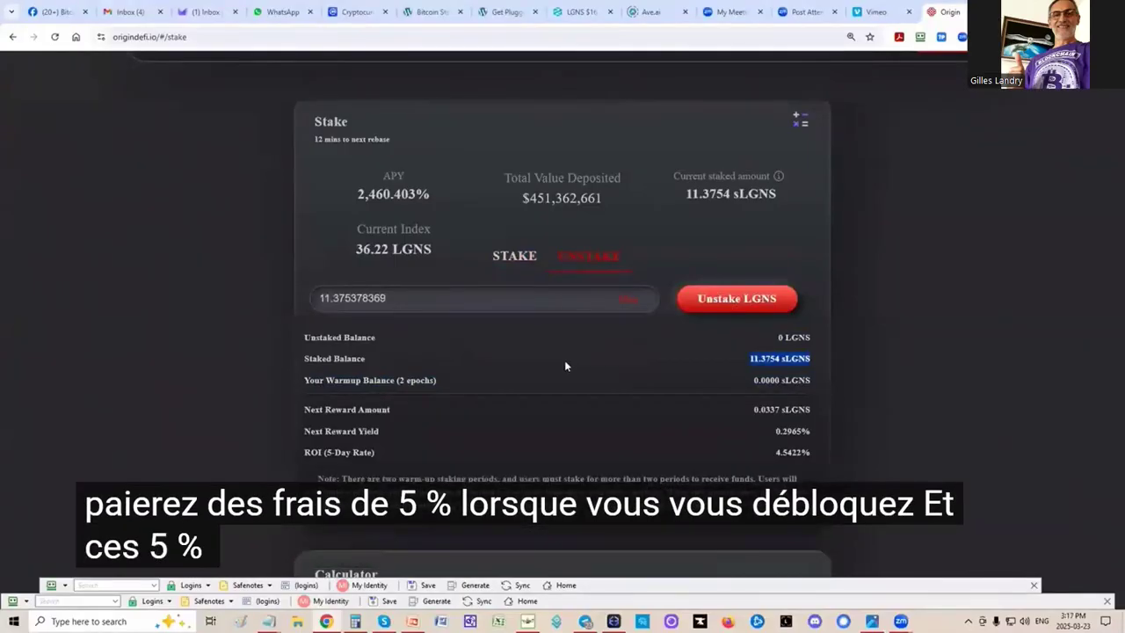
scroll(642, 263, "up", 1)
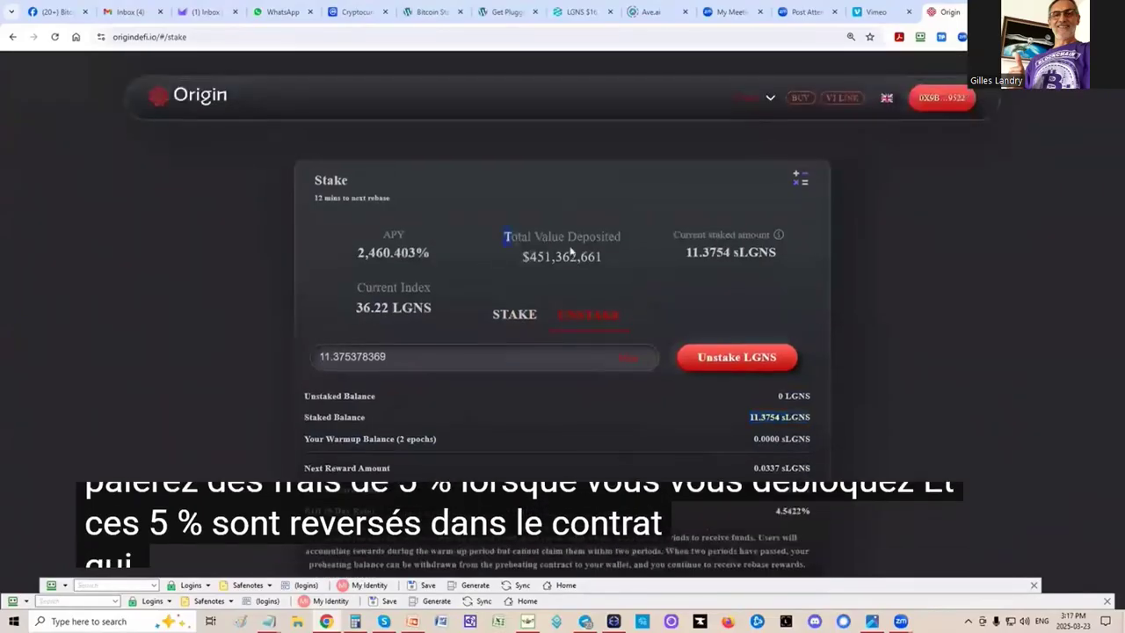
left_click_drag(508, 232, 618, 266)
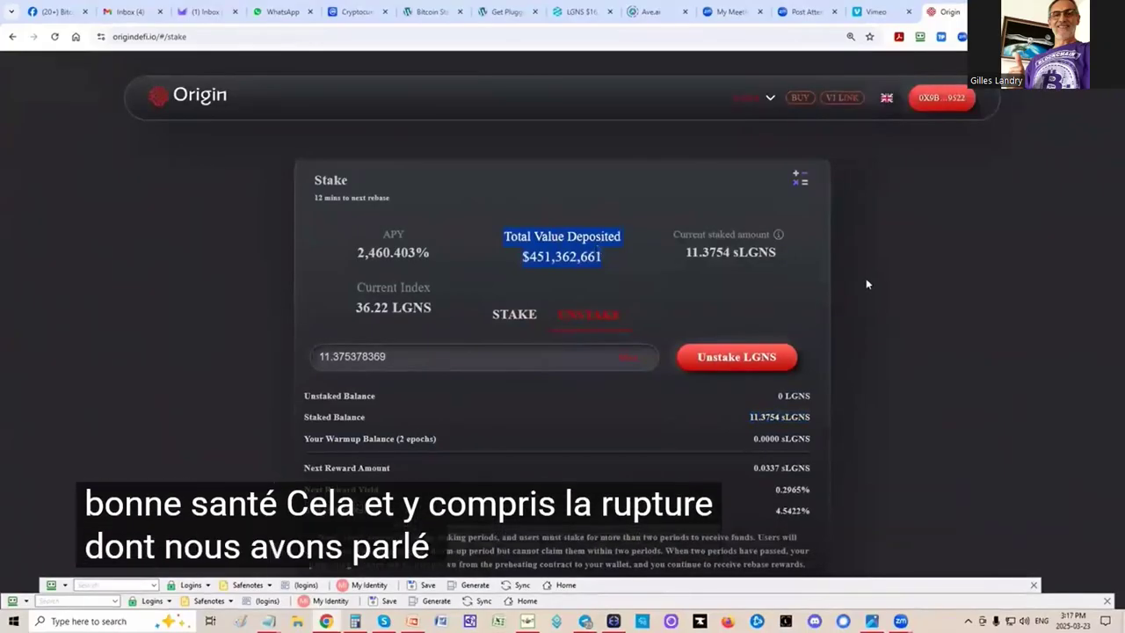
scroll(847, 284, "down", 1)
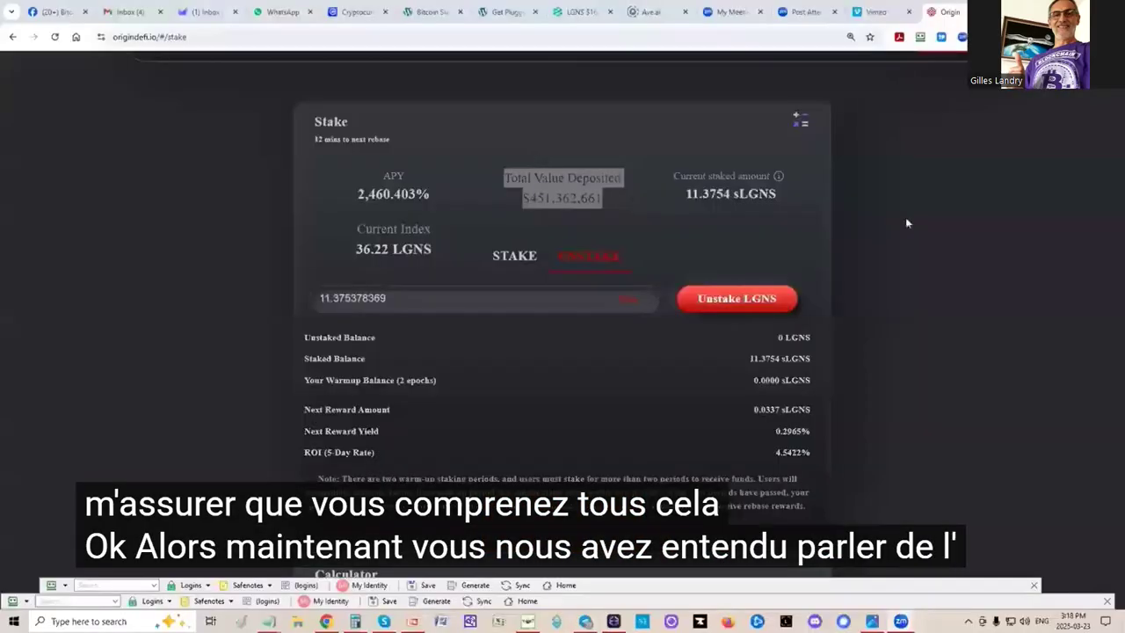
left_click(903, 255)
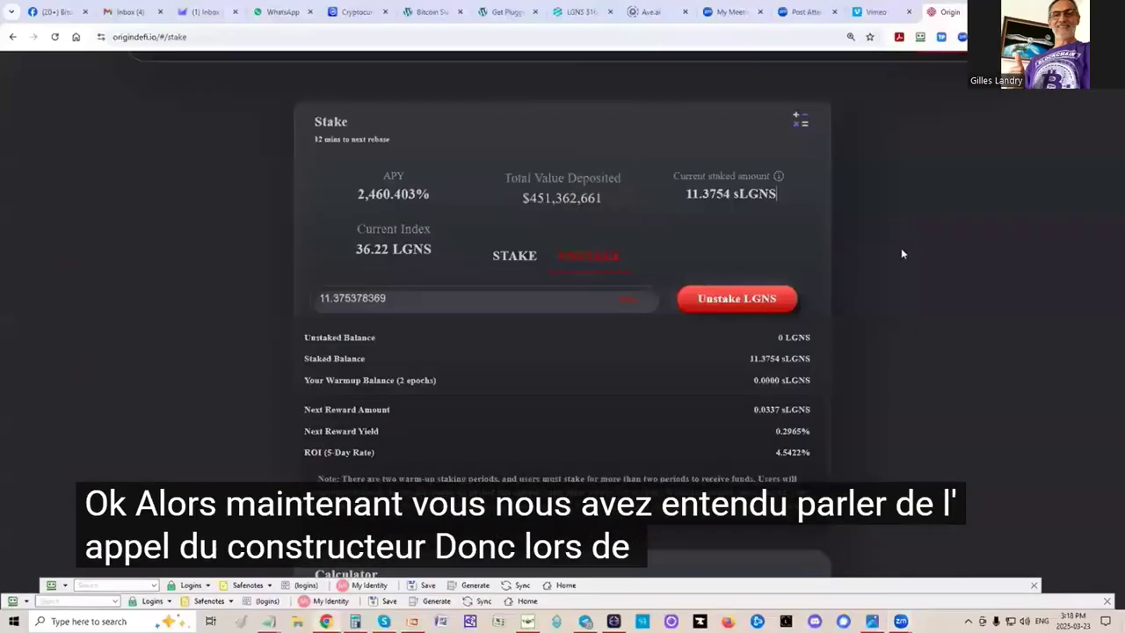
Open the Invite page, confirm the wallet signature request in TokenPocket, and highlight the Spider Web Reward amount.
scroll(793, 108, "up", 1)
left_click(770, 101)
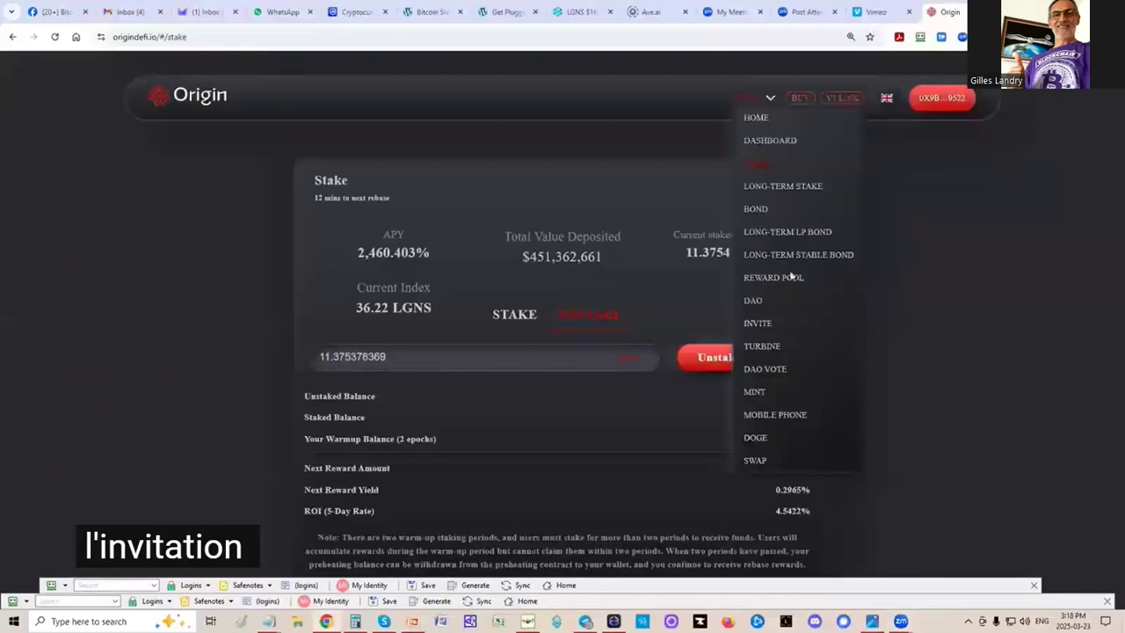
left_click(756, 324)
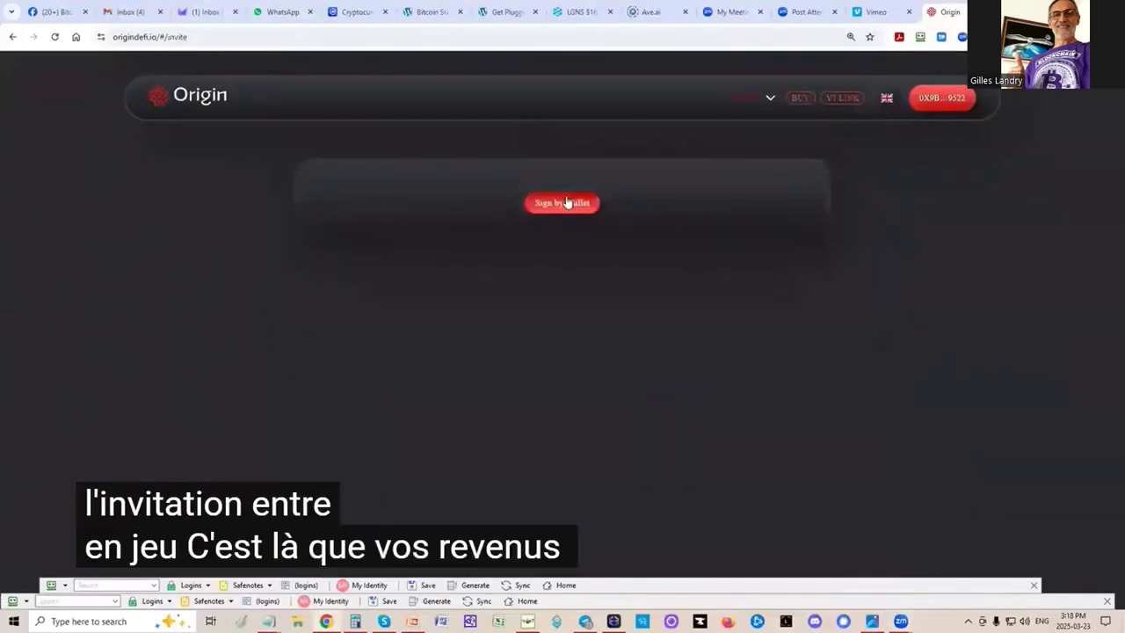
left_click(567, 202)
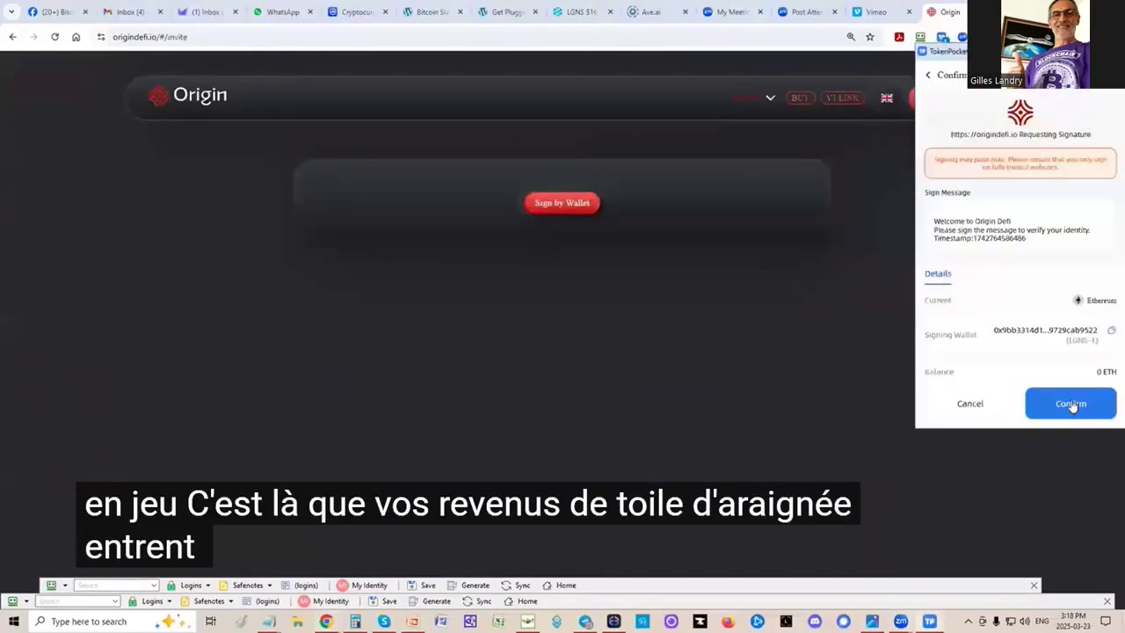
left_click(1070, 402)
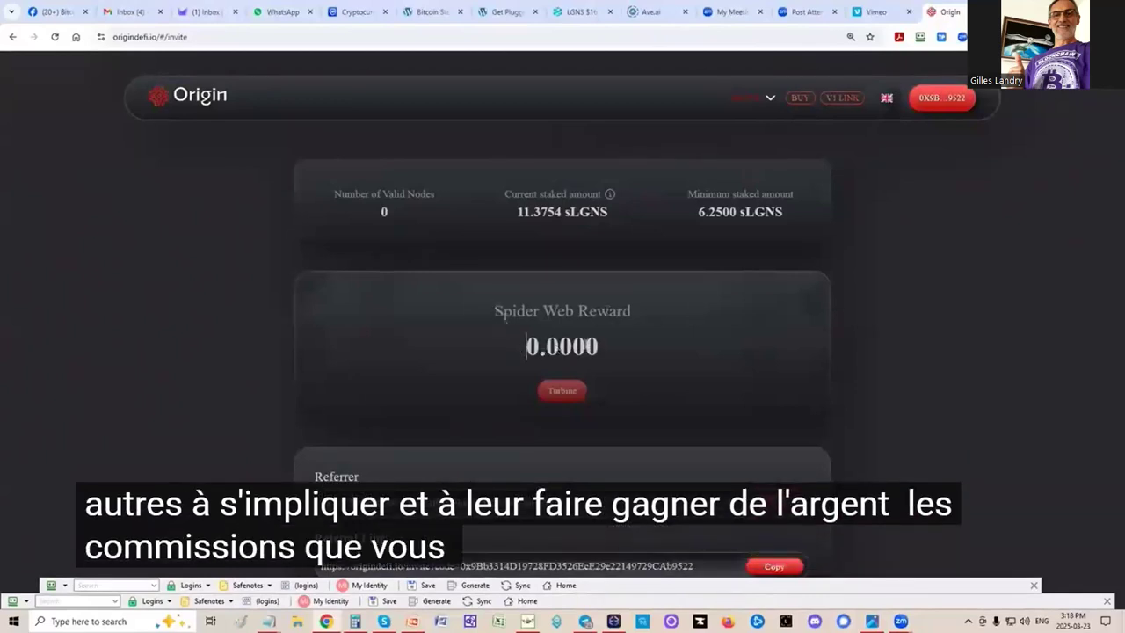
left_click_drag(526, 346, 610, 342)
Return to the Stake page and highlight the Next Reward Amount.
left_click(768, 97)
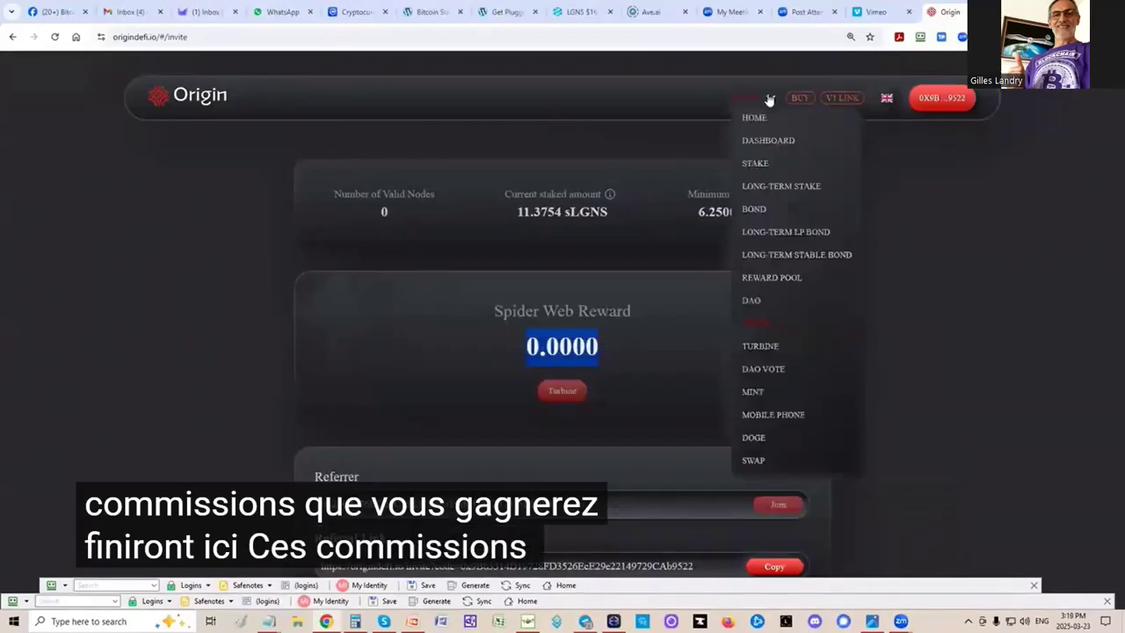
left_click(755, 163)
scroll(695, 413, "down", 1)
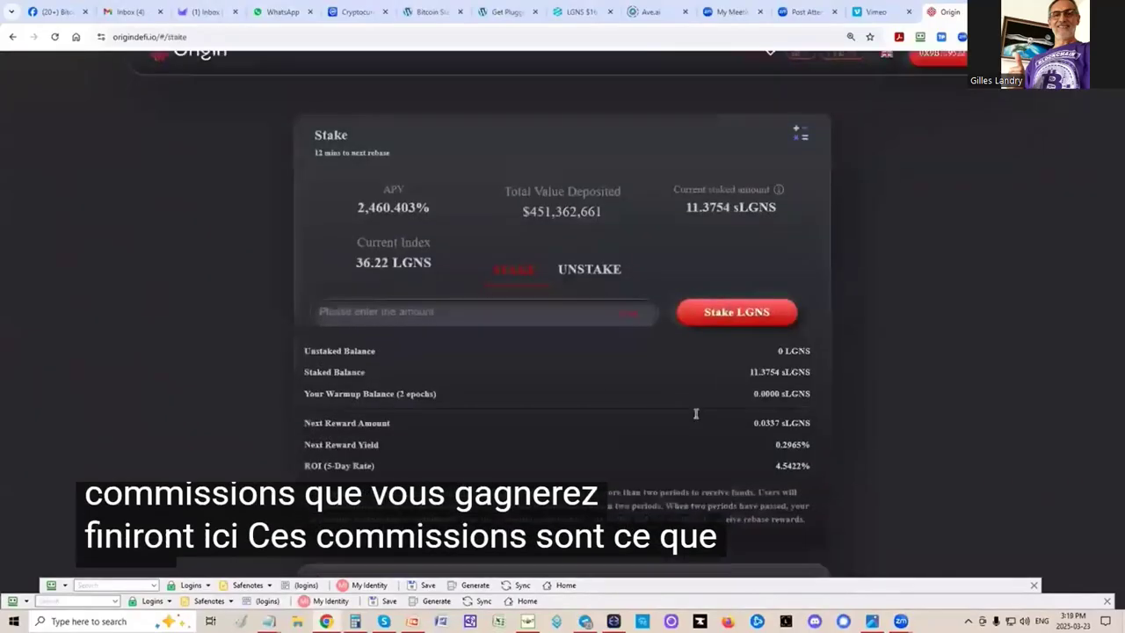
scroll(695, 413, "down", 2)
left_click_drag(751, 291, 782, 292)
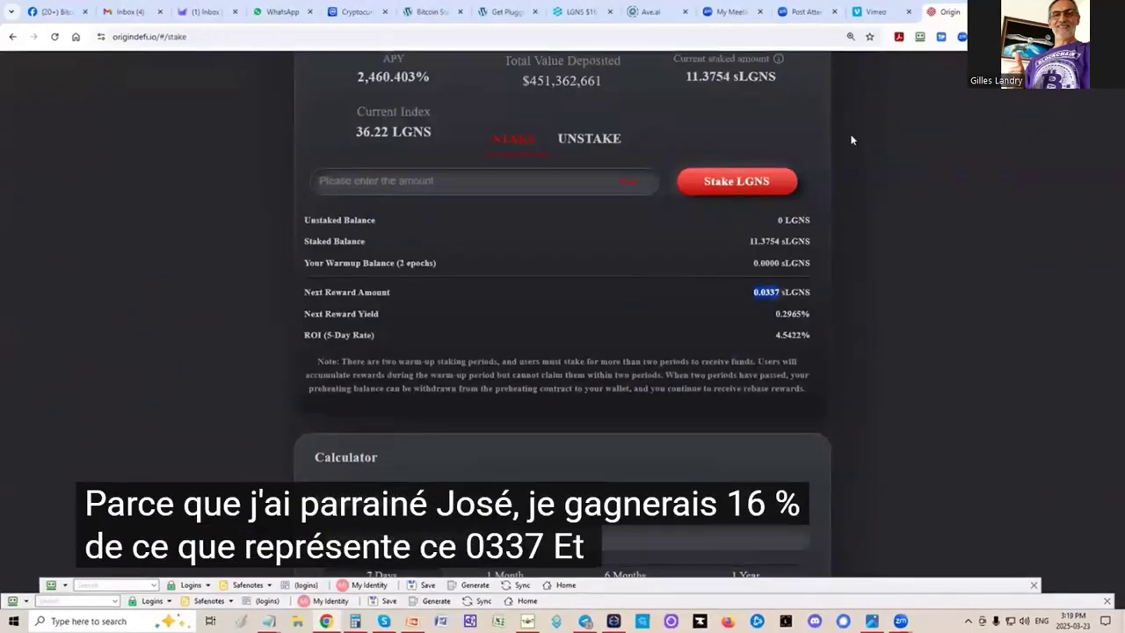
scroll(851, 139, "up", 2)
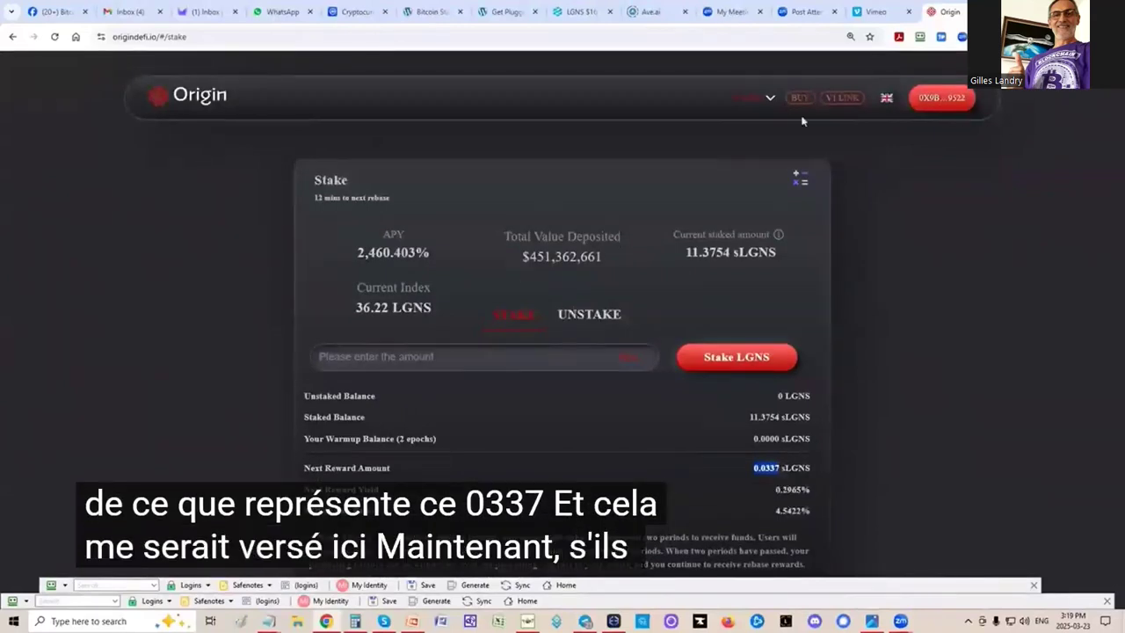
Reopen the Invite page and highlight its Spider Web Reward amount again.
left_click(764, 97)
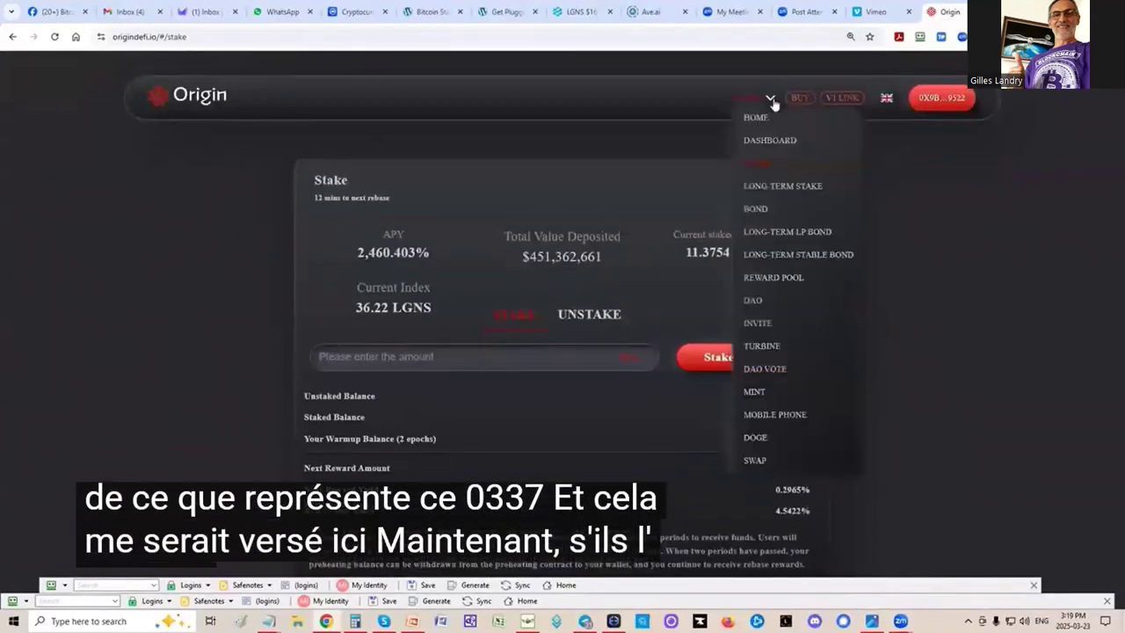
left_click(777, 322)
scroll(461, 251, "down", 1)
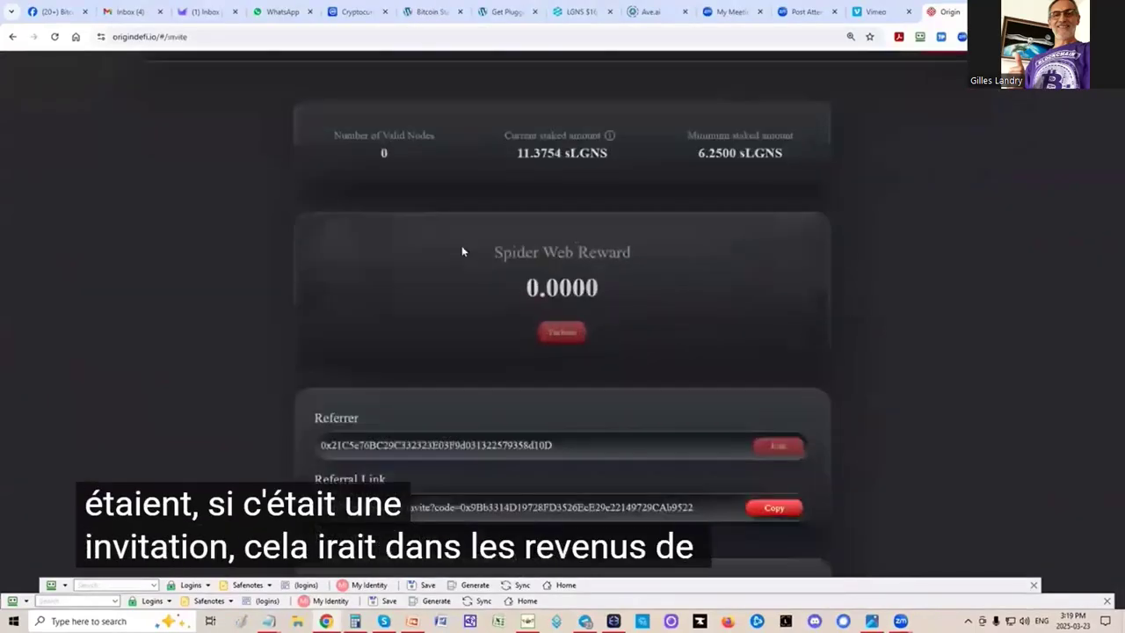
left_click_drag(461, 251, 627, 293)
left_click(607, 293)
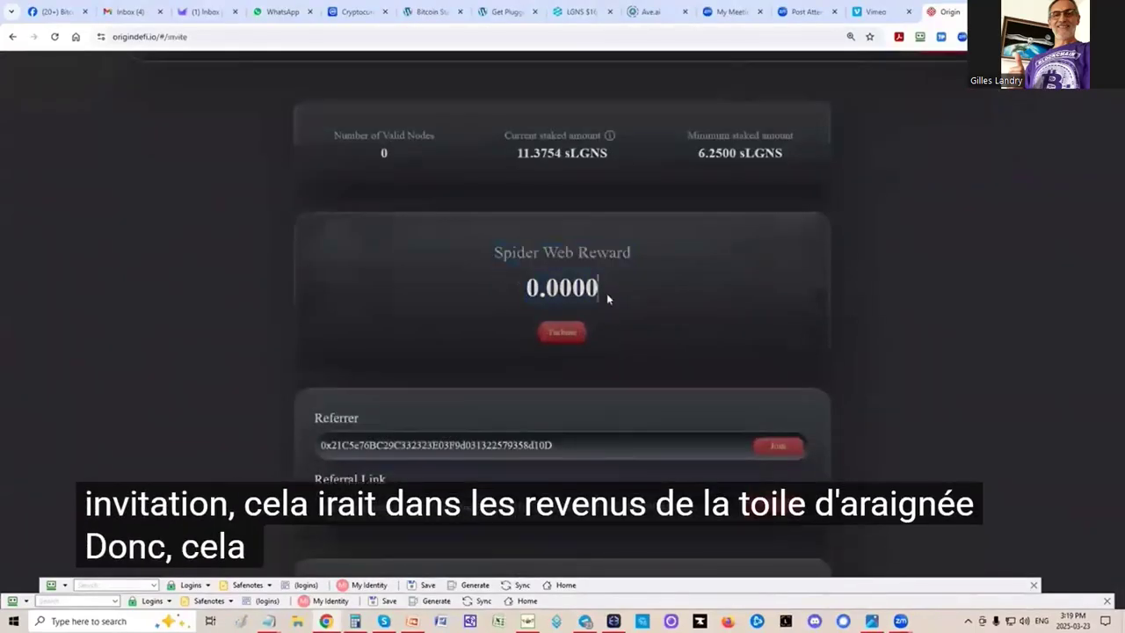
double_click(603, 290)
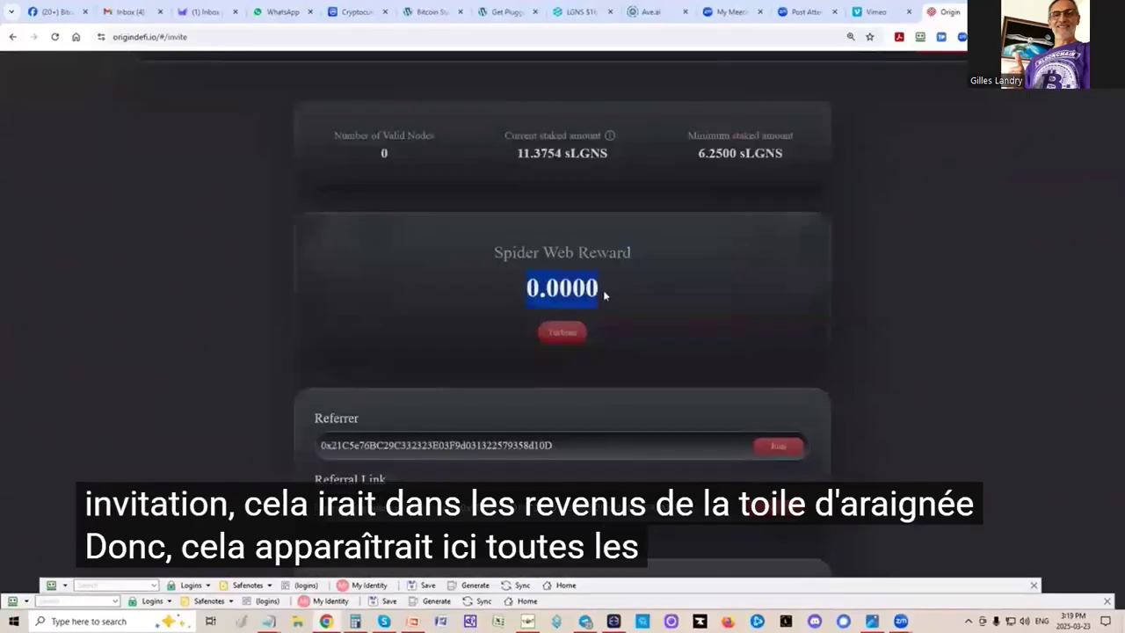
Examine the invitation statistics, Invitation List and My Web Reward records, and go back to the Spider Web Reward.
scroll(908, 300, "down", 7)
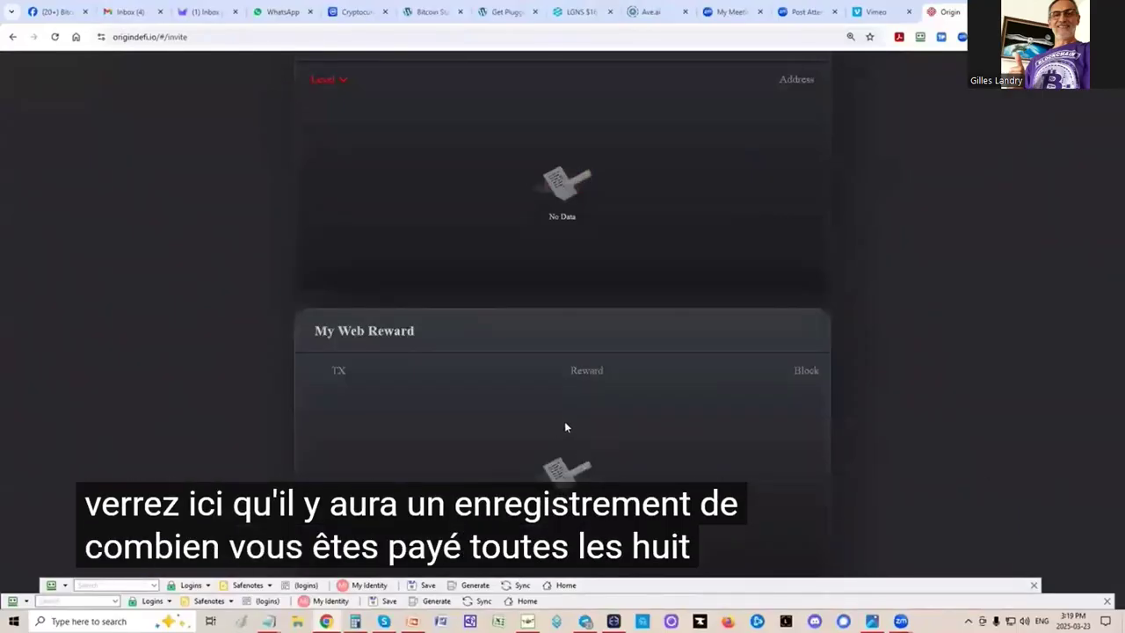
scroll(817, 303, "up", 3)
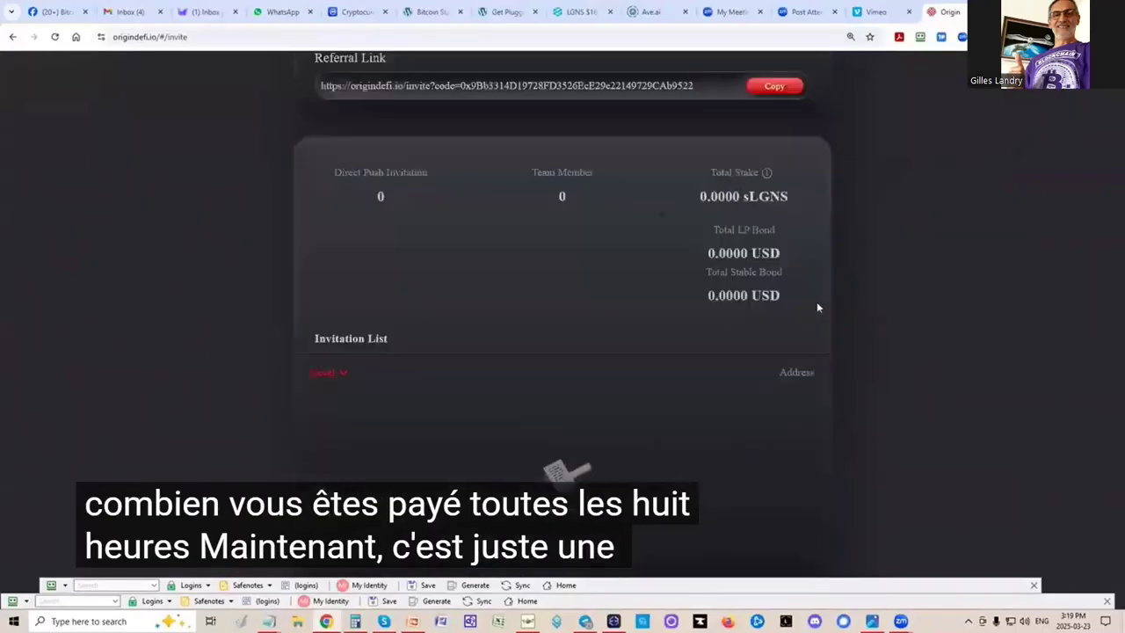
scroll(816, 278, "down", 3)
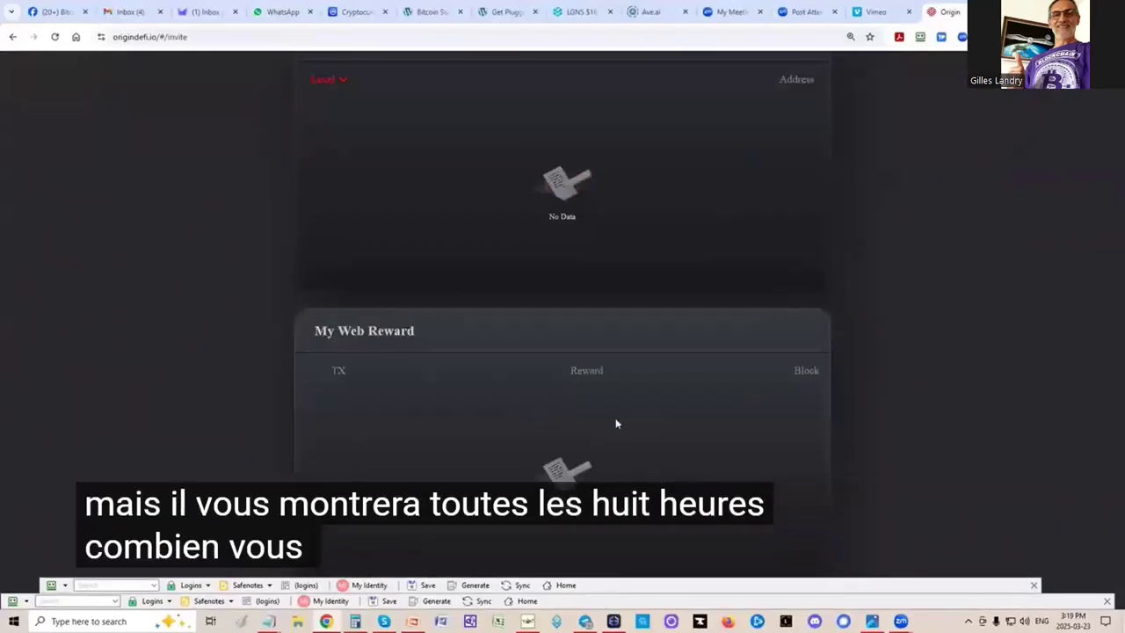
scroll(905, 281, "up", 3)
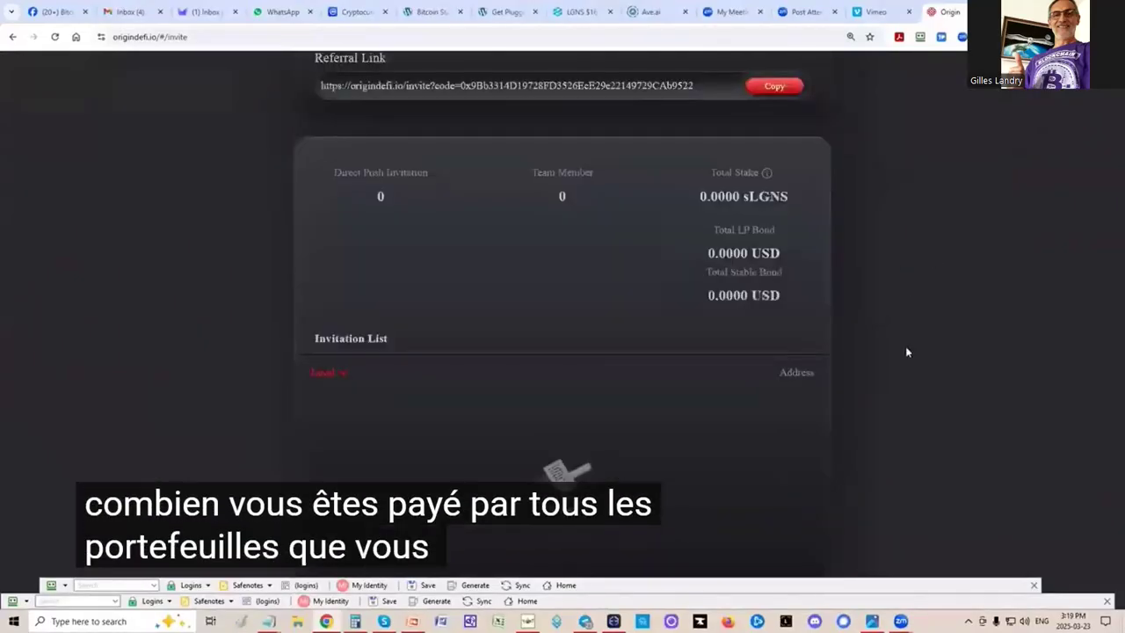
scroll(905, 347, "up", 2)
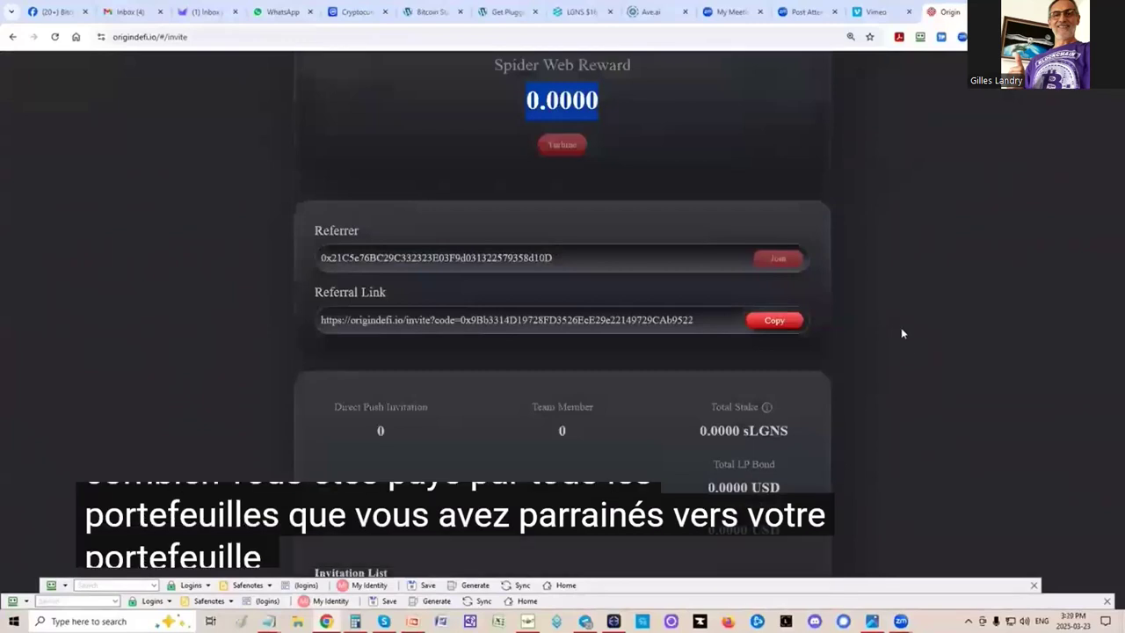
left_click(669, 129)
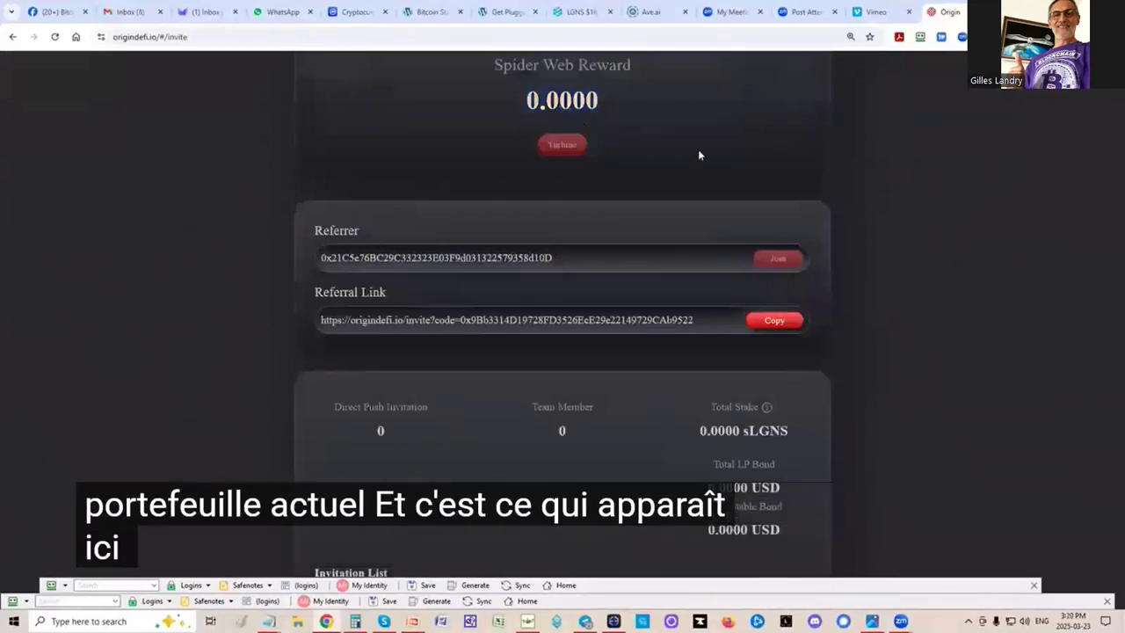
Highlight the Spider Web Reward and its amount, and open the Turbine page to highlight the Turbocharger amount.
scroll(698, 155, "up", 2)
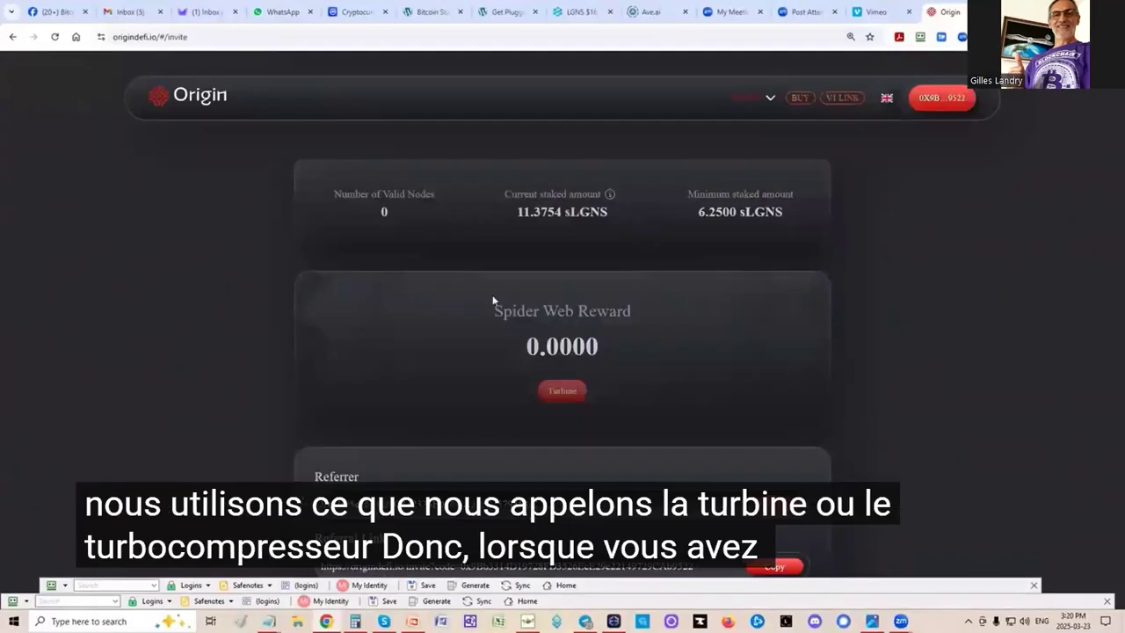
mouse_move(604, 337)
left_mouse_down()
mouse_move(618, 333)
mouse_move(610, 357)
left_mouse_up()
left_click(767, 102)
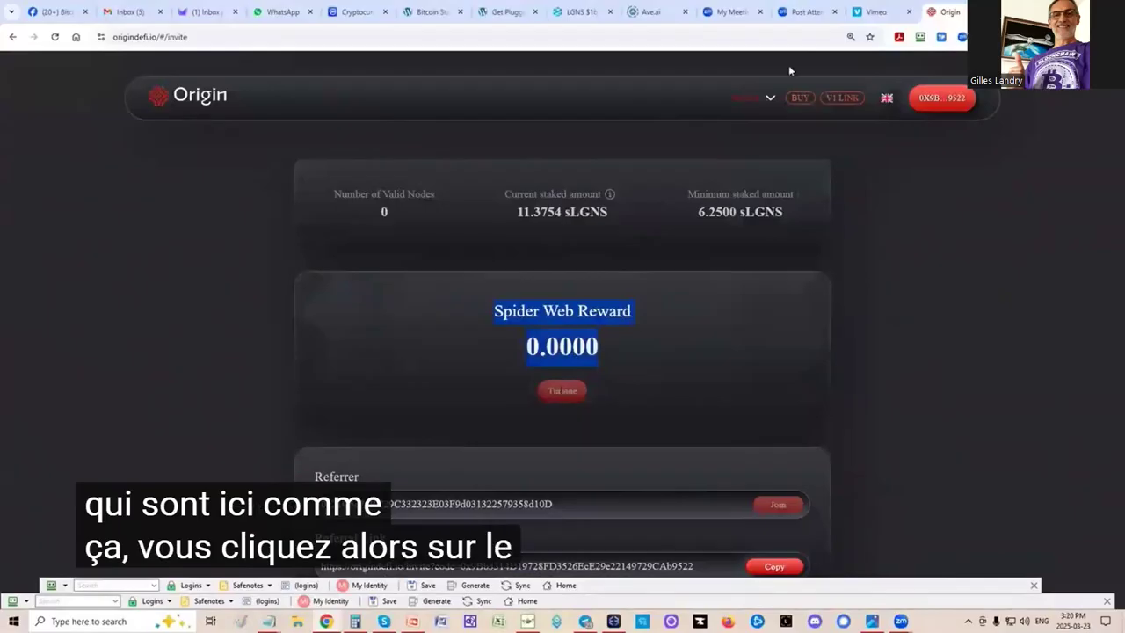
left_click(768, 99)
left_click(763, 347)
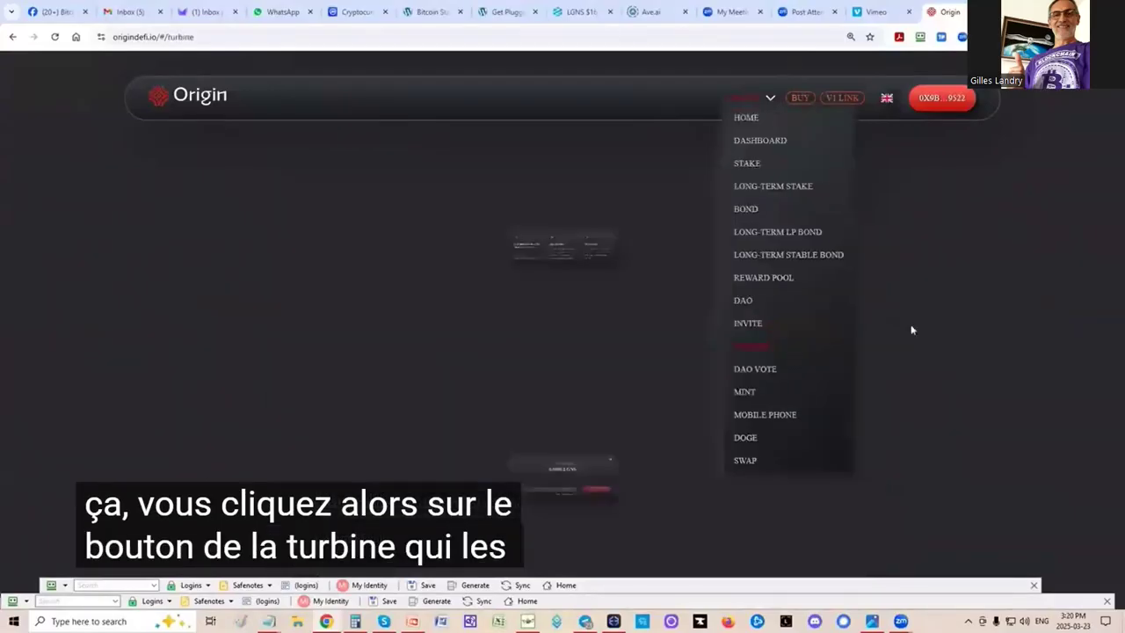
scroll(866, 221, "down", 1)
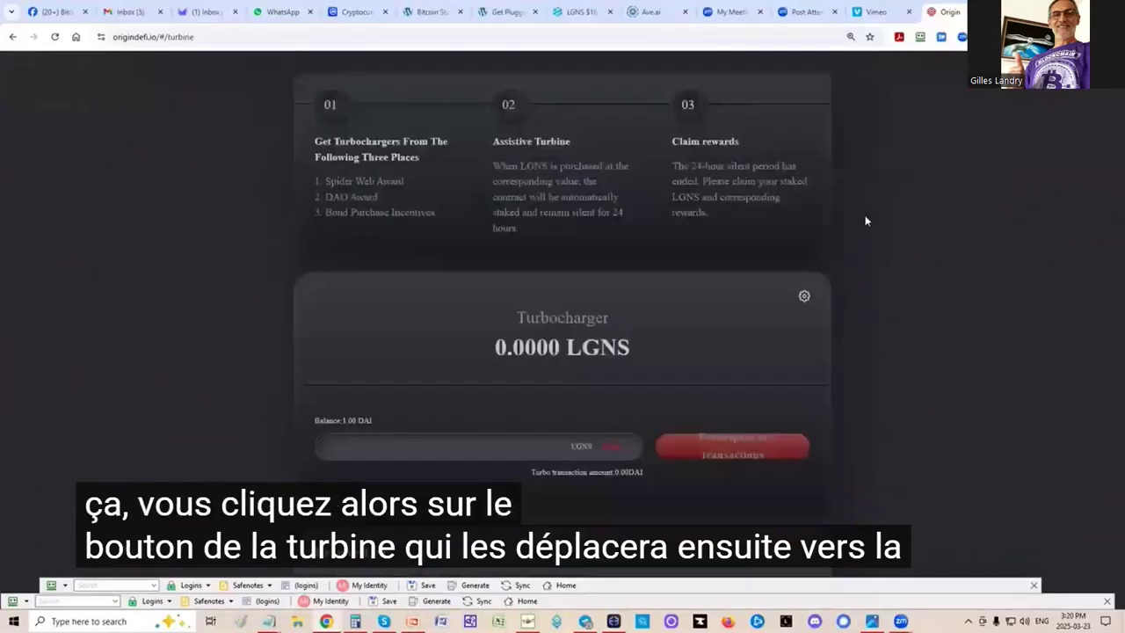
scroll(866, 221, "down", 2)
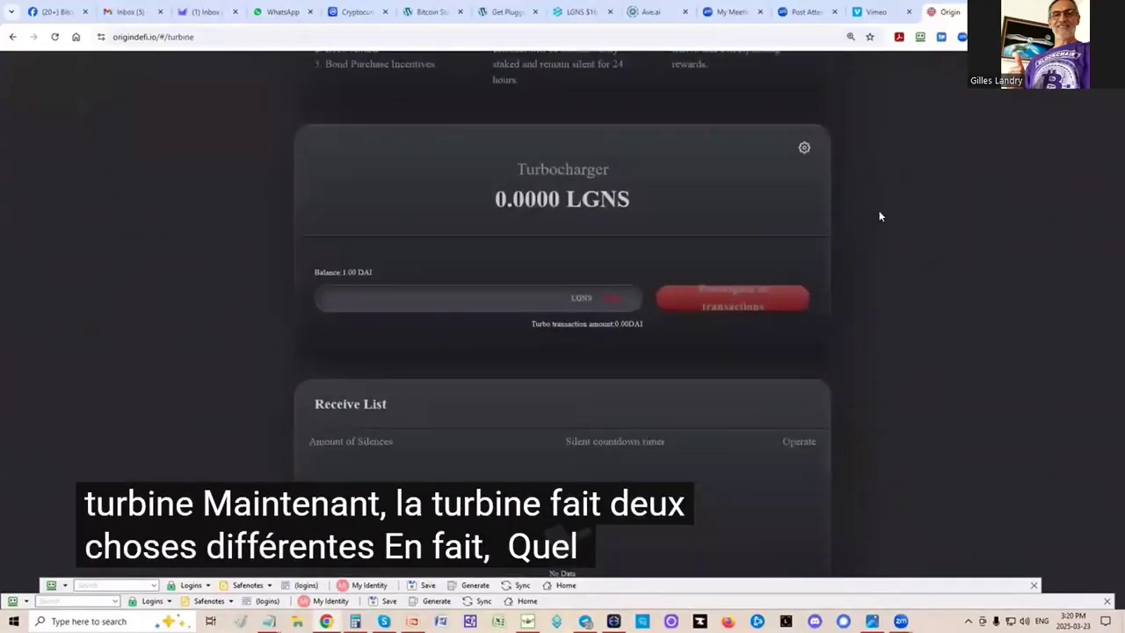
left_click_drag(492, 197, 557, 200)
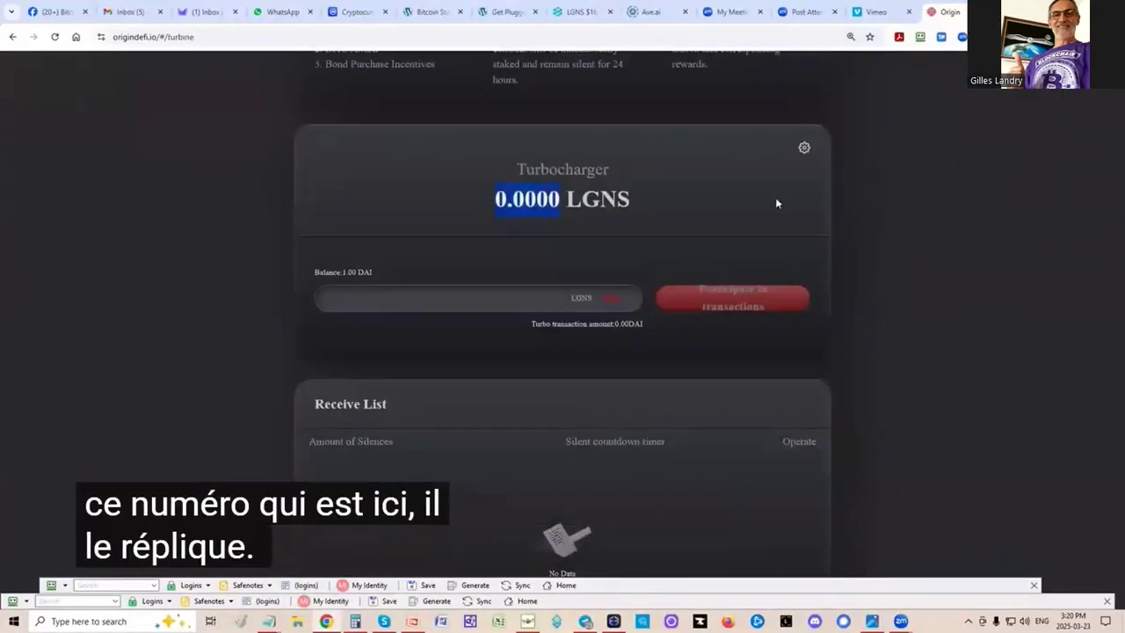
Try to fill in the maximum LGNS amount for the turbine transaction, and highlight the Turbo transaction amount.
left_click(612, 301)
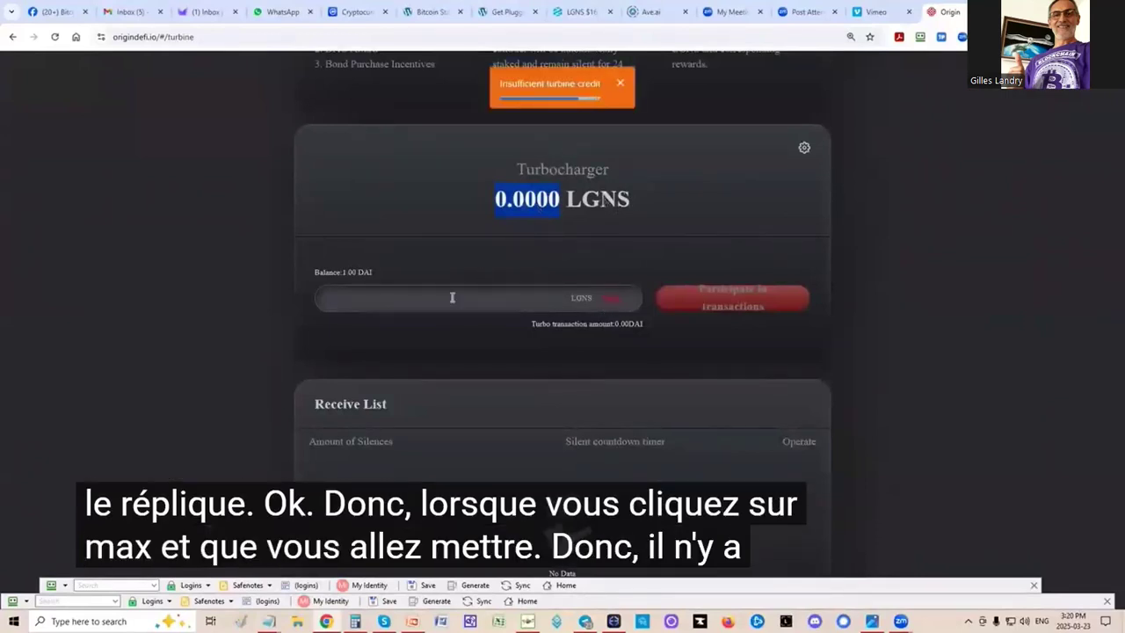
left_click(453, 298)
left_click(615, 302)
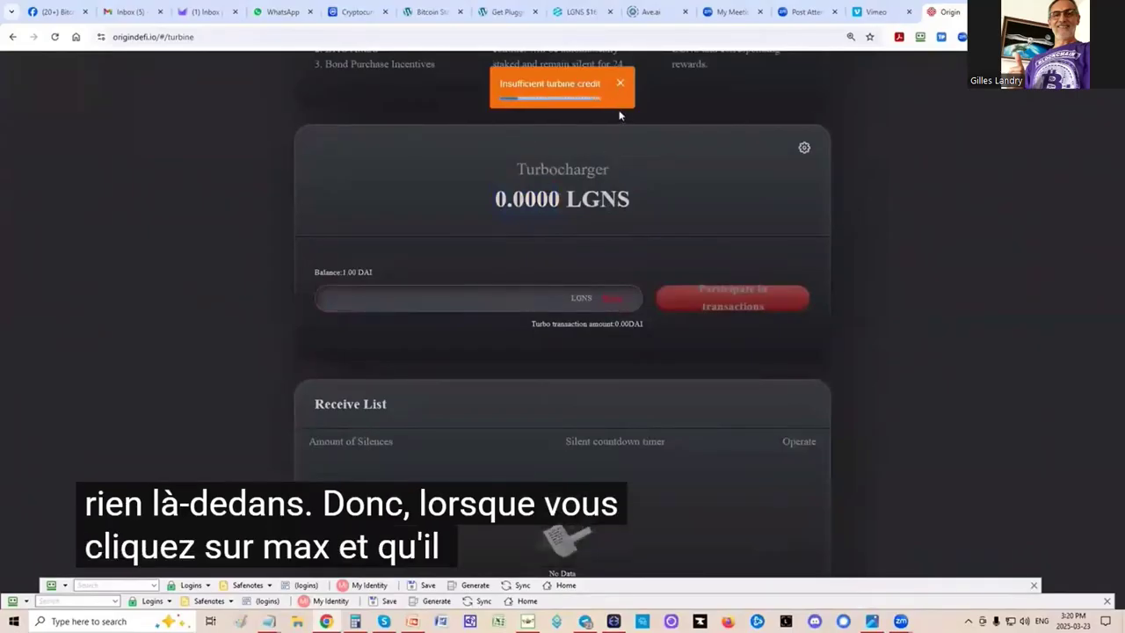
left_click(620, 84)
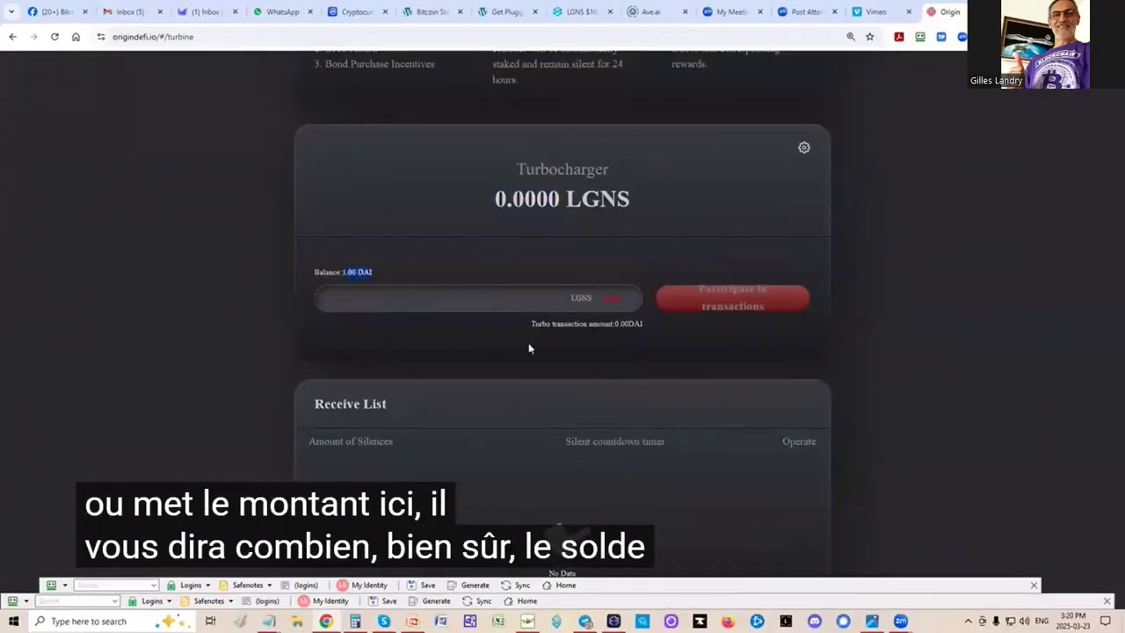
double_click(619, 323)
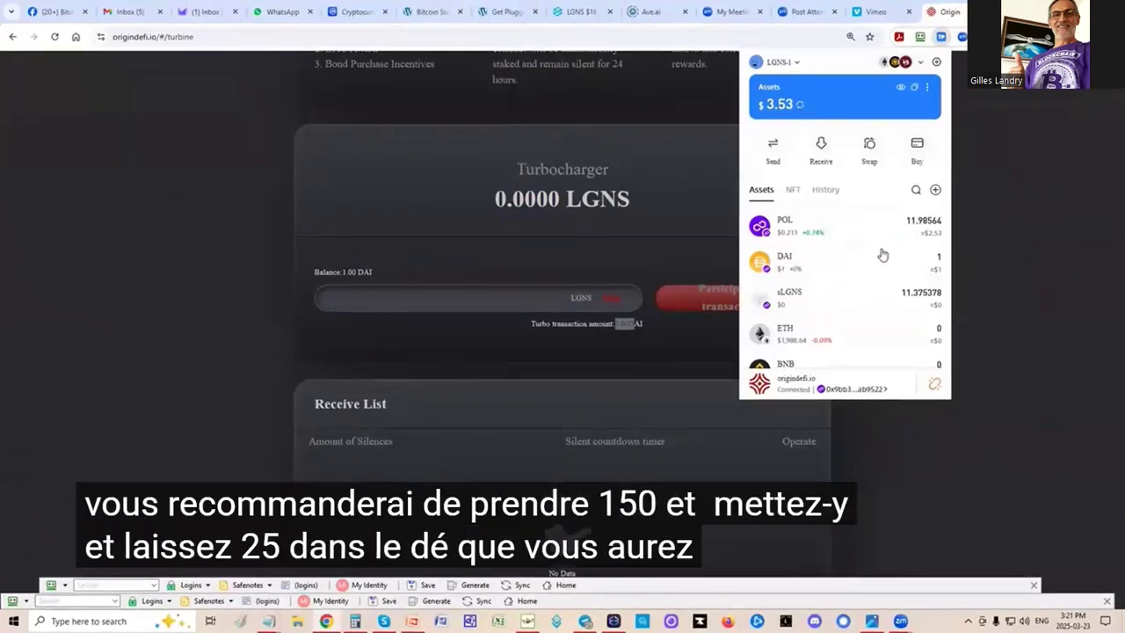
left_click(635, 241)
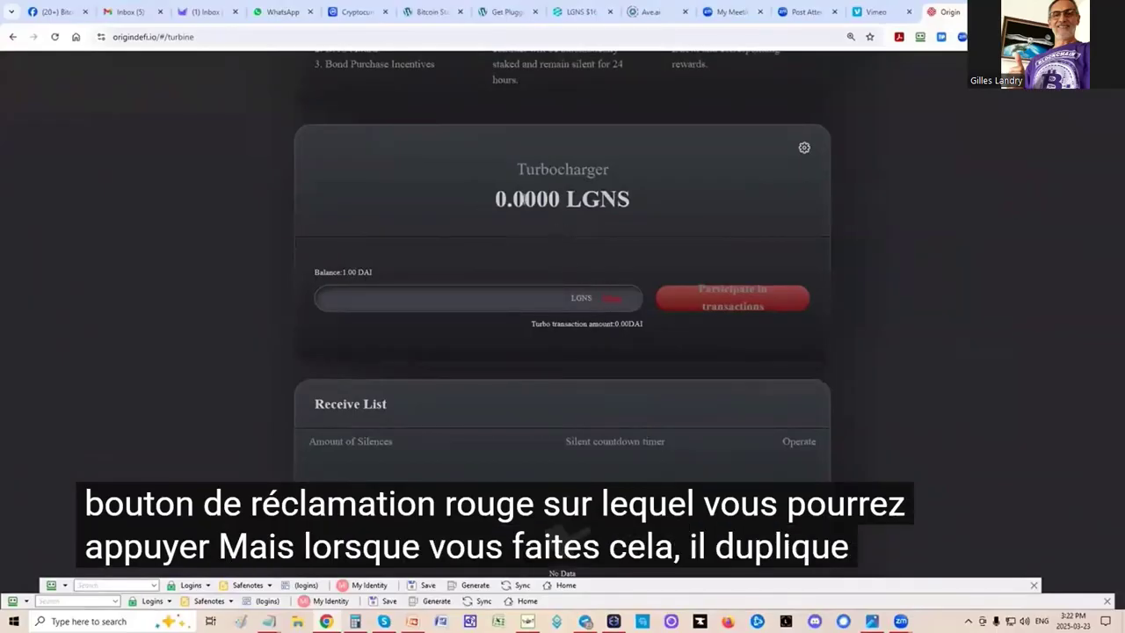
Highlight the Unstaked Balance on the Stake page, and open the swap page with its direction reversed to LGNS to DAI.
scroll(619, 205, "up", 3)
mouse_move(766, 100)
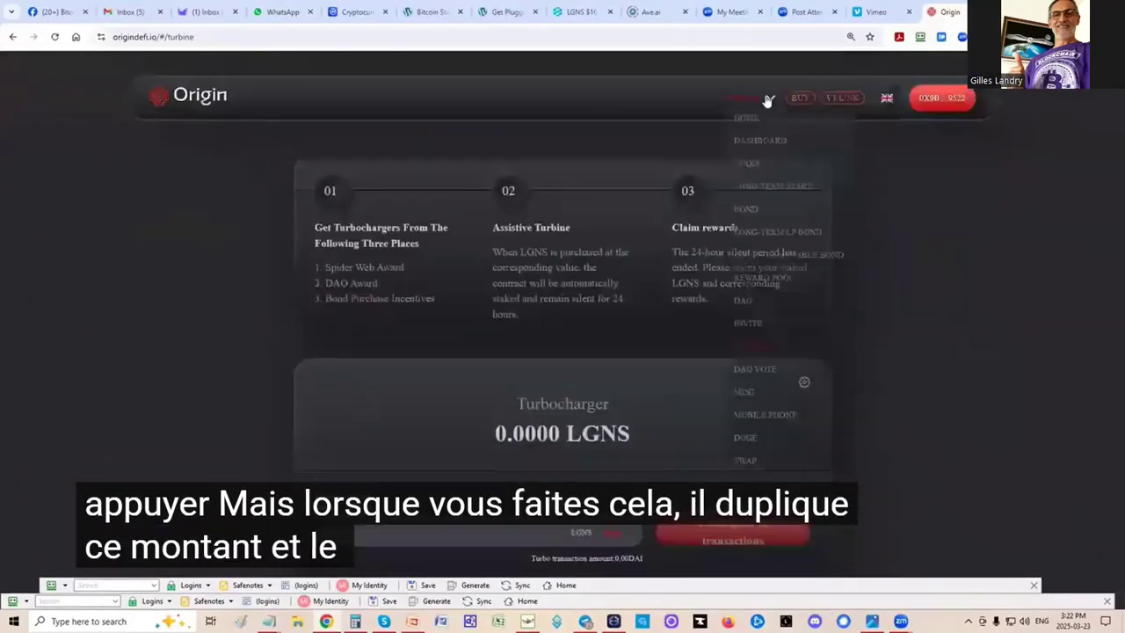
left_click(761, 163)
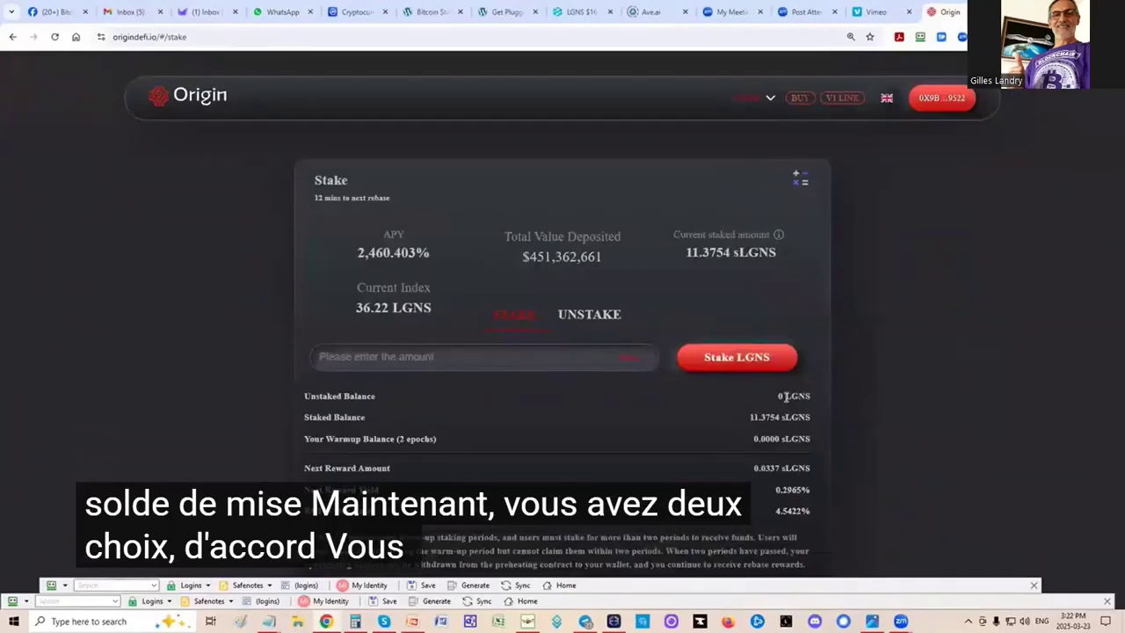
left_click_drag(777, 396, 814, 396)
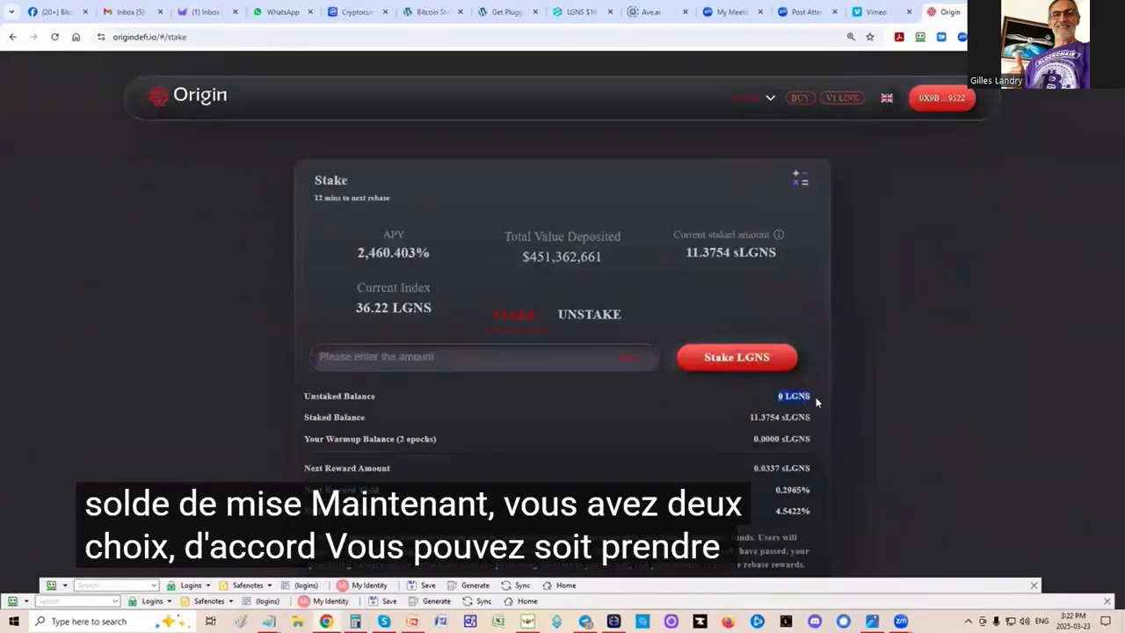
left_click(798, 97)
left_click(561, 300)
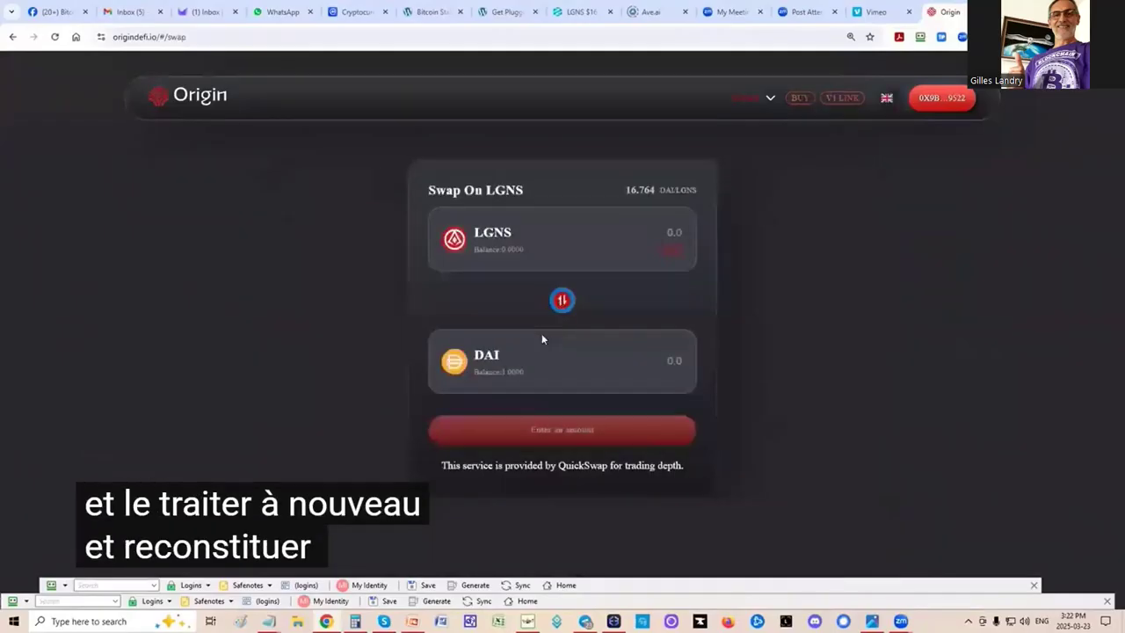
Highlight the Unstaked Balance on the Stake page again, and reopen the swap reversed to exchange LGNS for DAI.
mouse_move(1111, 433)
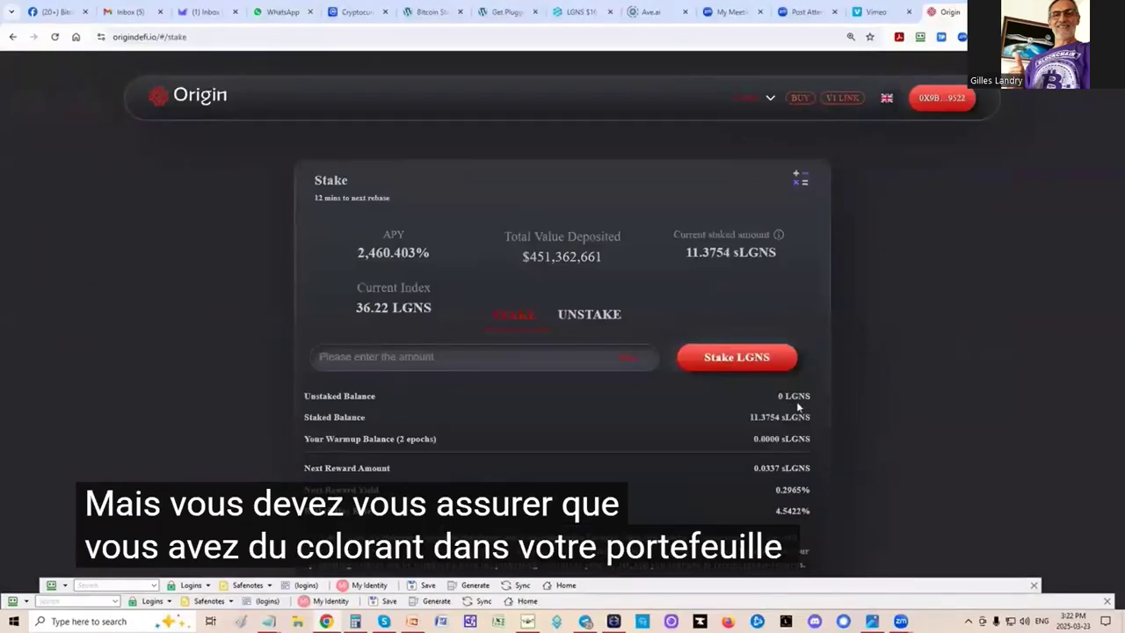
triple_click(861, 396)
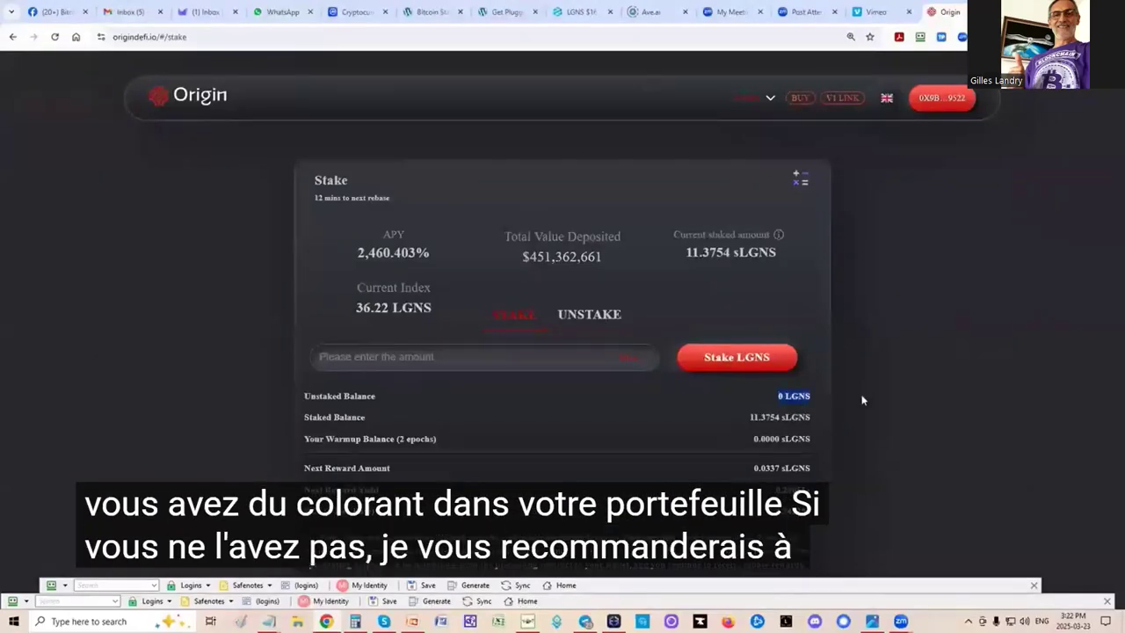
left_click(798, 97)
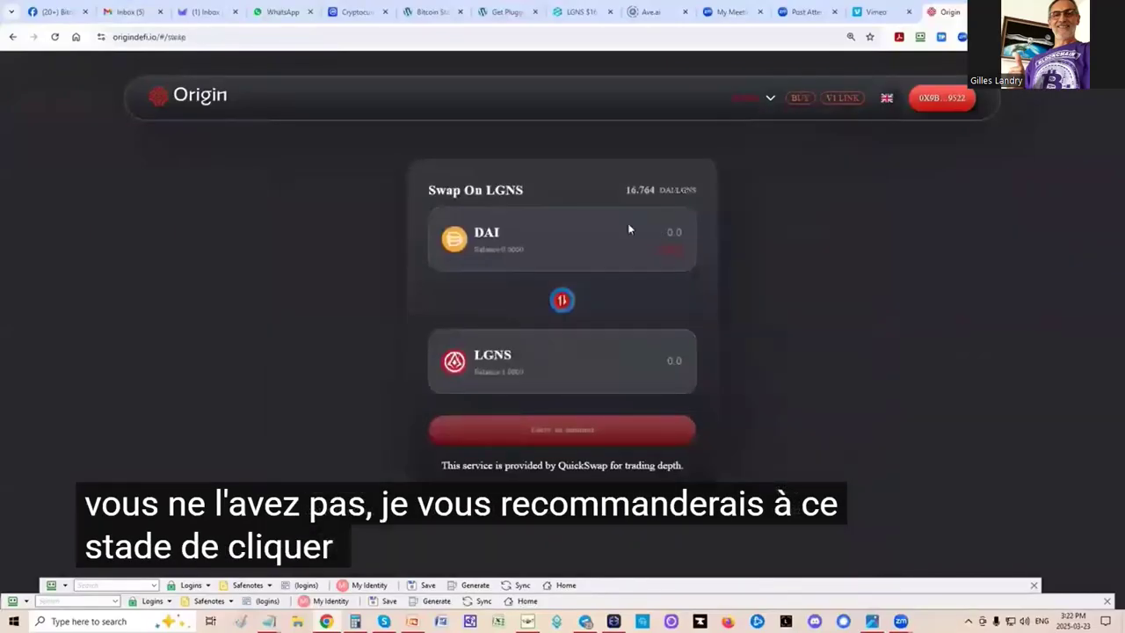
left_click(562, 302)
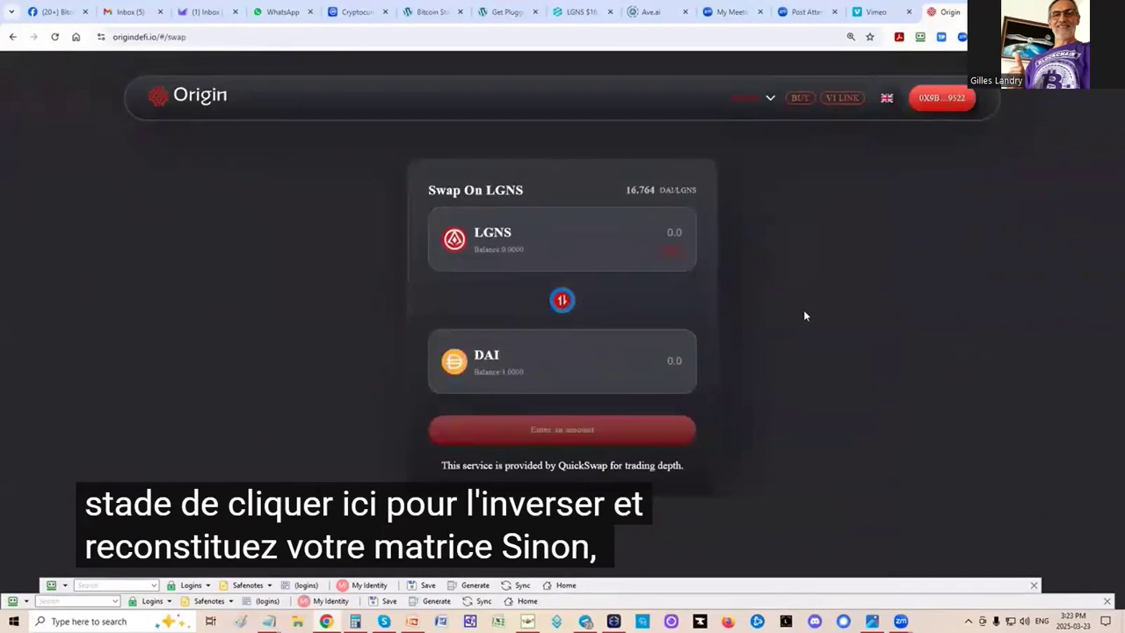
left_click(768, 100)
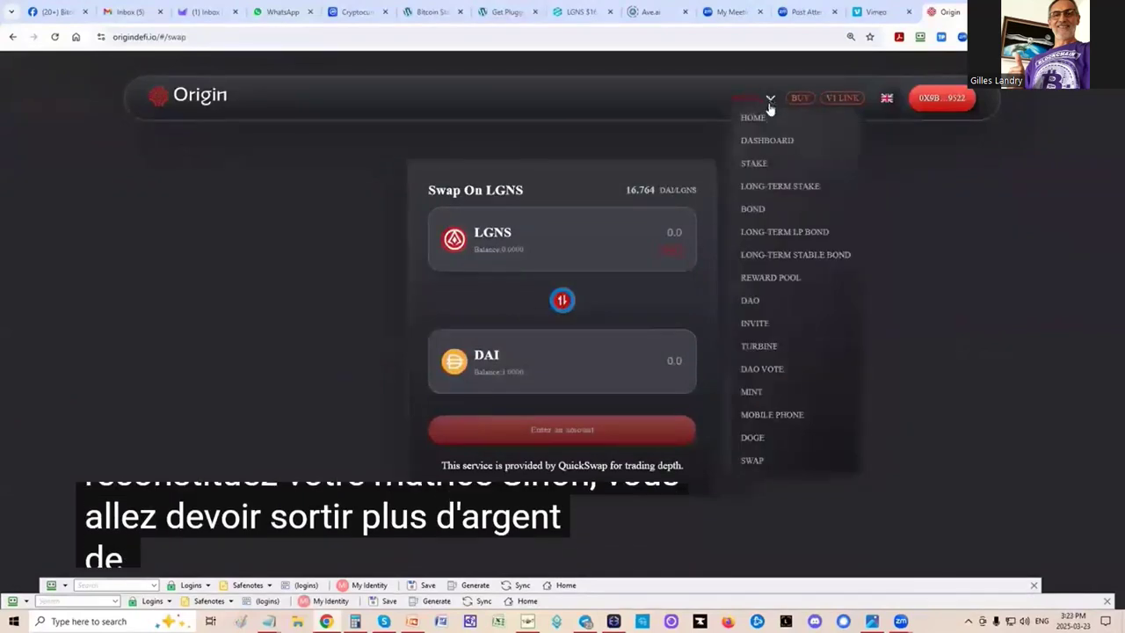
left_click(975, 290)
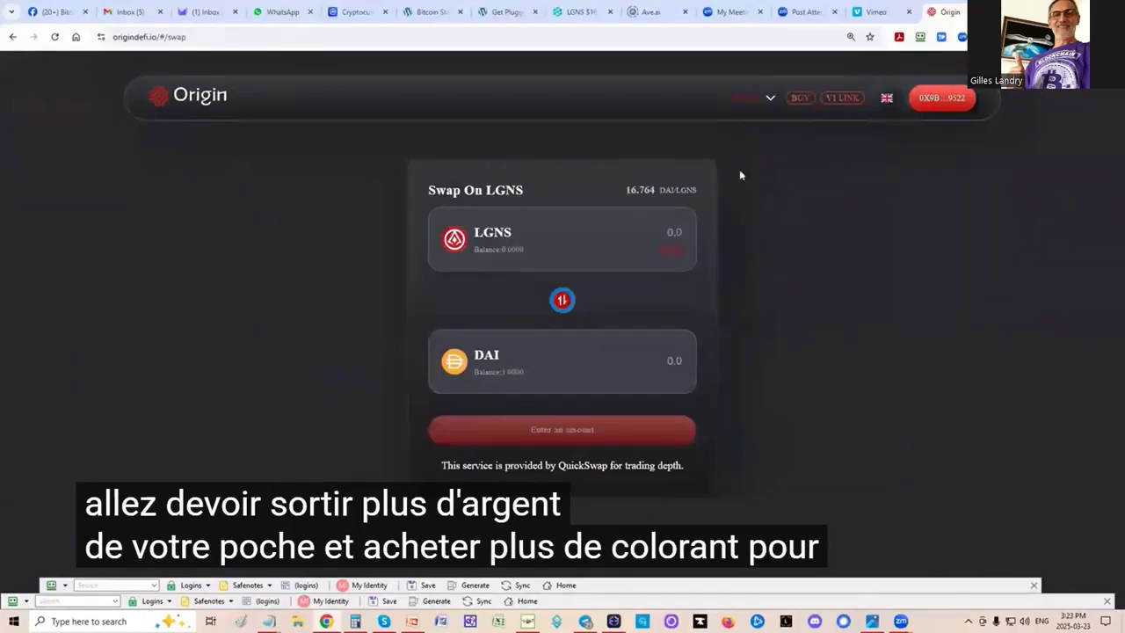
Open the Invite page and highlight the Spider Web Reward with its amount.
left_click(770, 98)
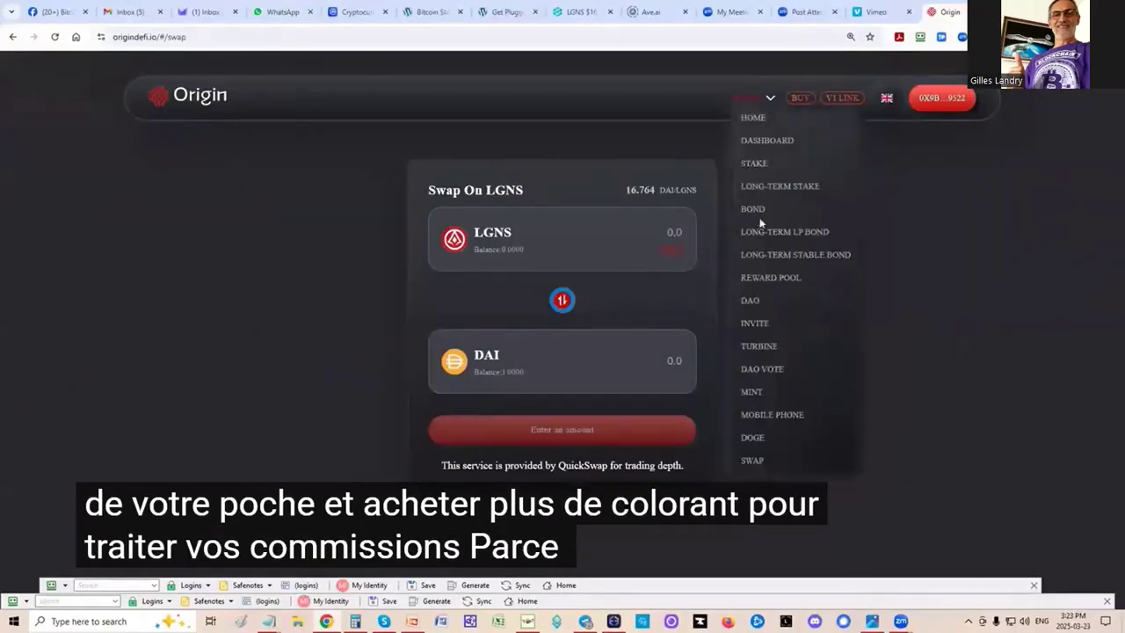
left_click(756, 325)
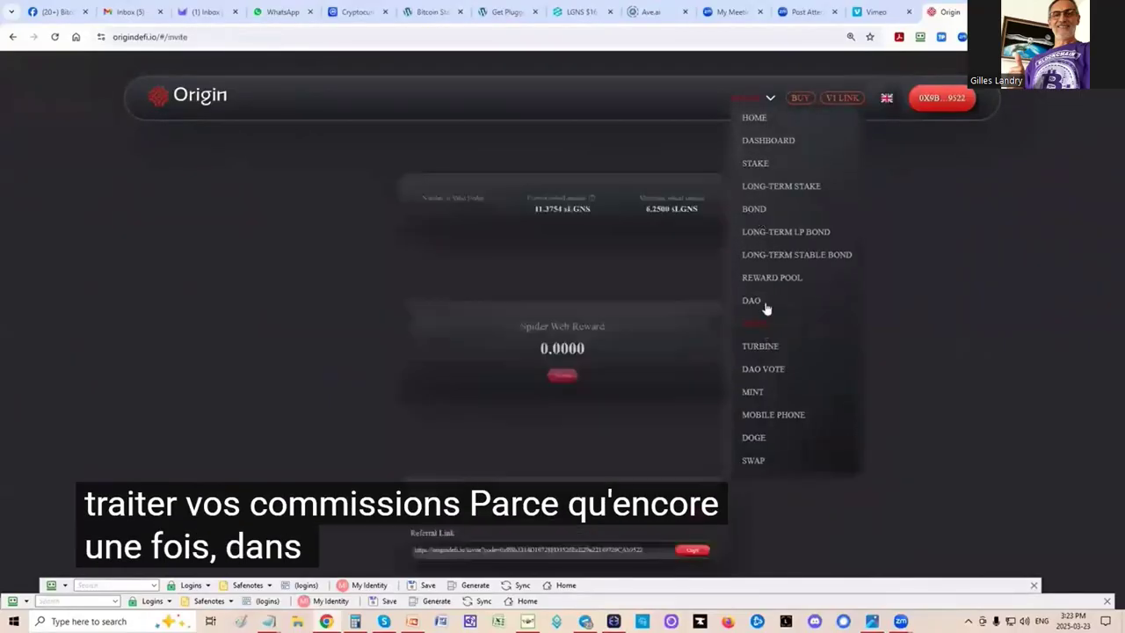
left_click_drag(492, 311, 616, 346)
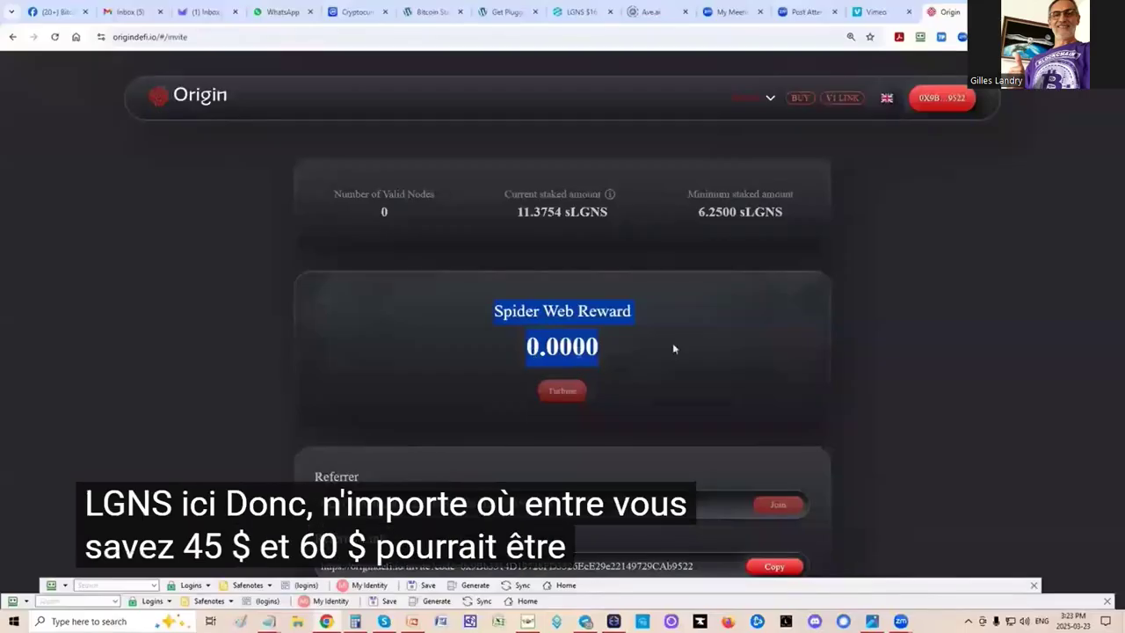
Return to the Turbine page and bring the Turbocharger balance and transaction section into view.
left_click(771, 102)
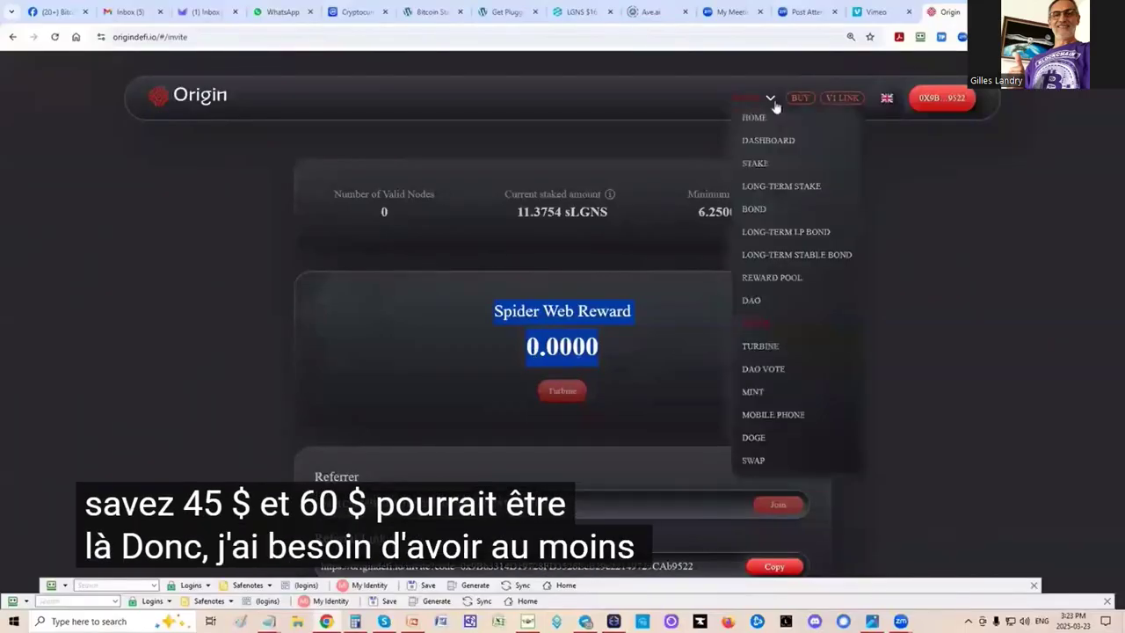
left_click(759, 347)
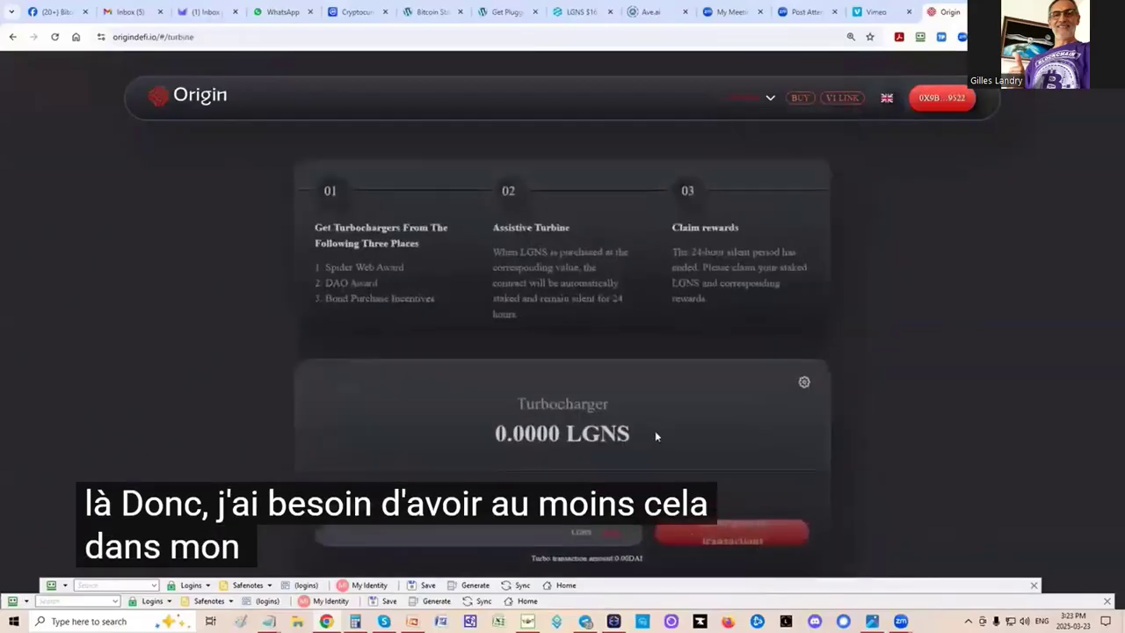
scroll(654, 431, "down", 3)
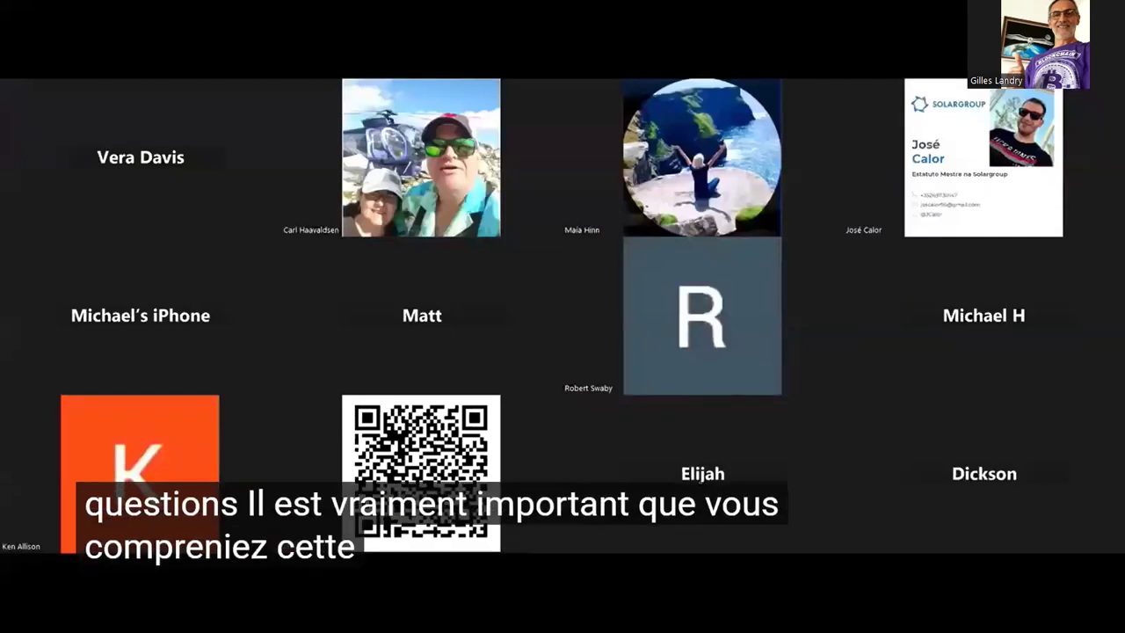
mouse_move(1087, 251)
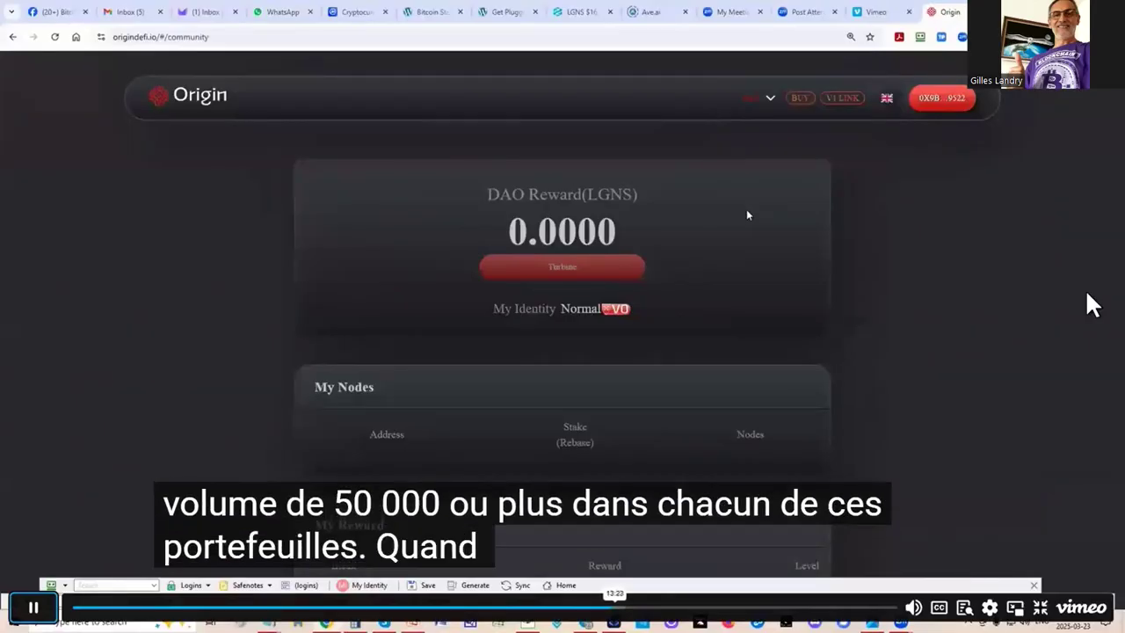
key("XF86AudioRaiseVolume")
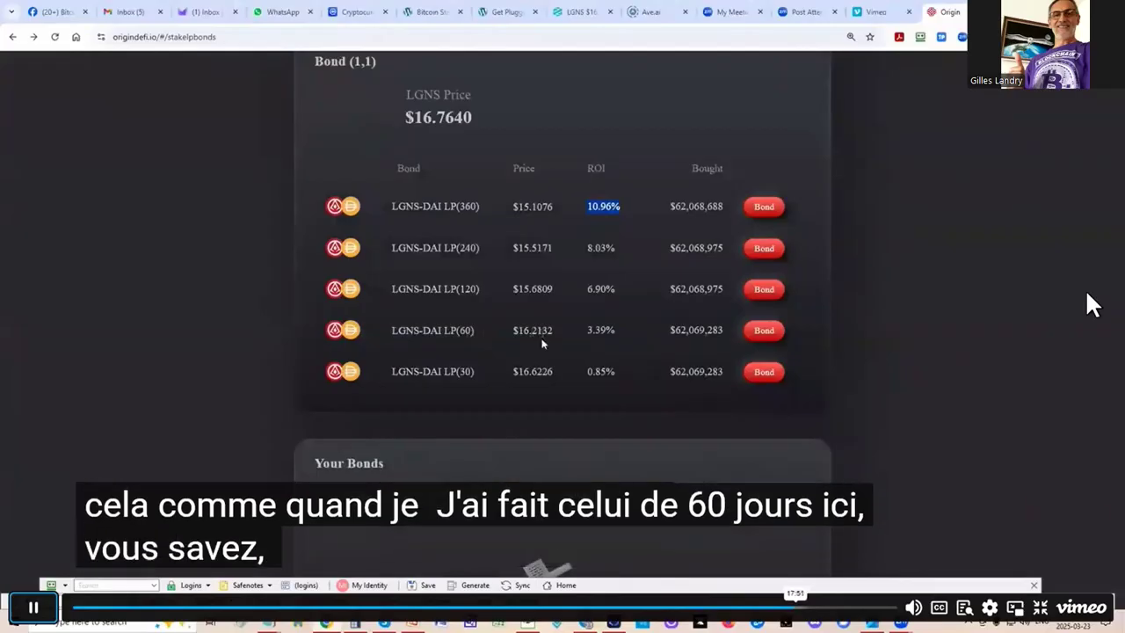
key("XF86AudioRaiseVolume")
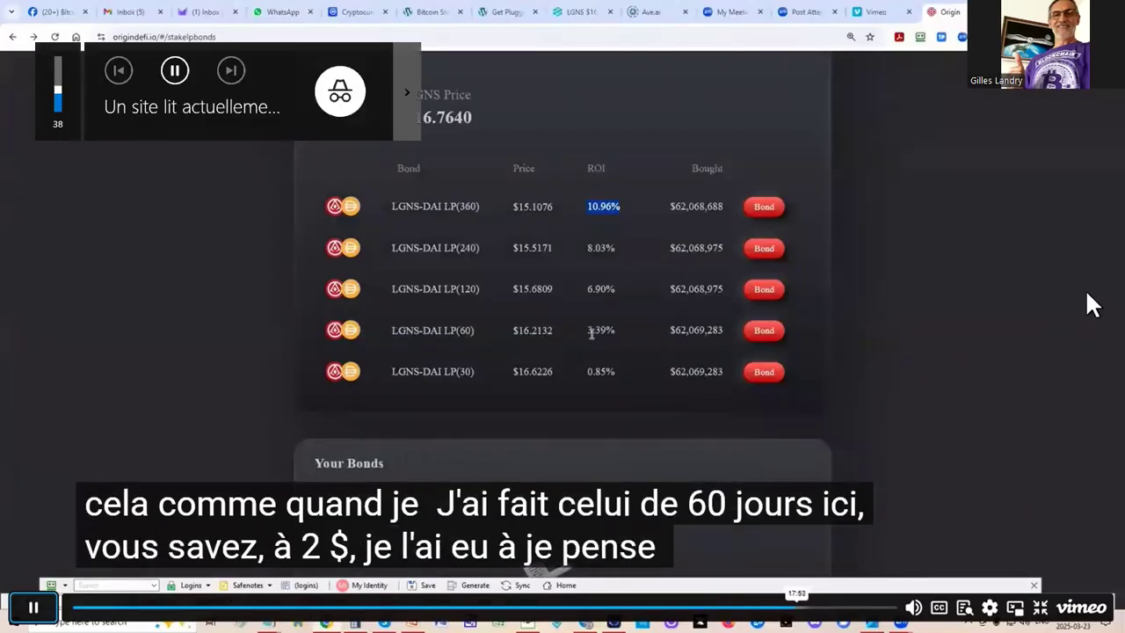